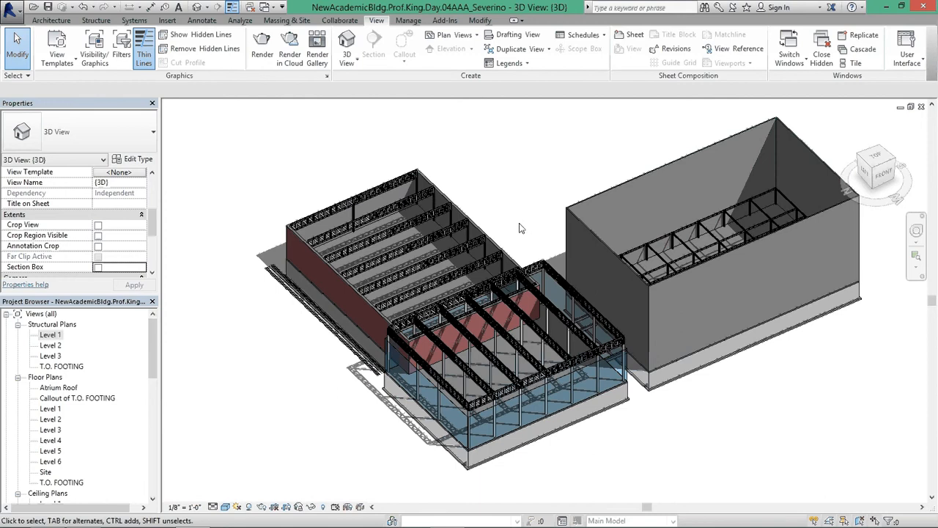
Hide the Structural Columns category in the 3D view through the Visibility/Graphic Overrides
middle_click_drag(513, 220, 503, 212)
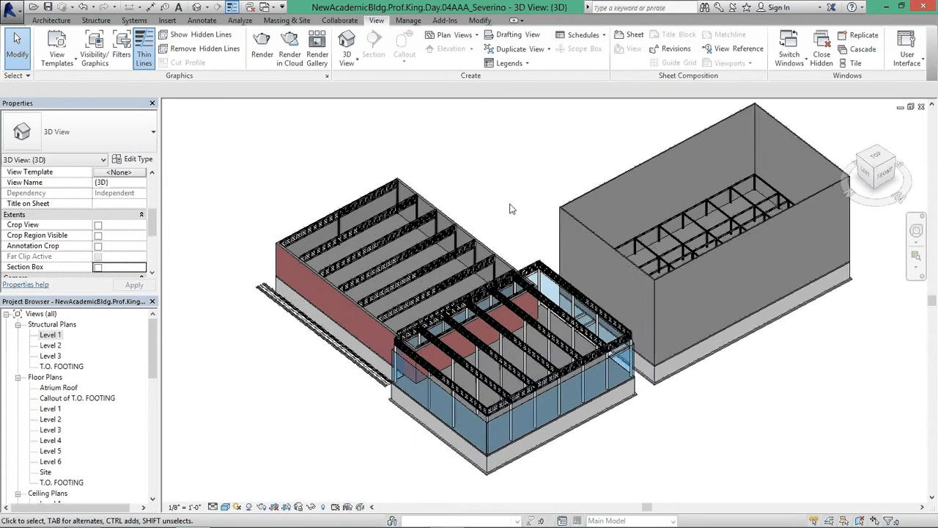
left_click(456, 246)
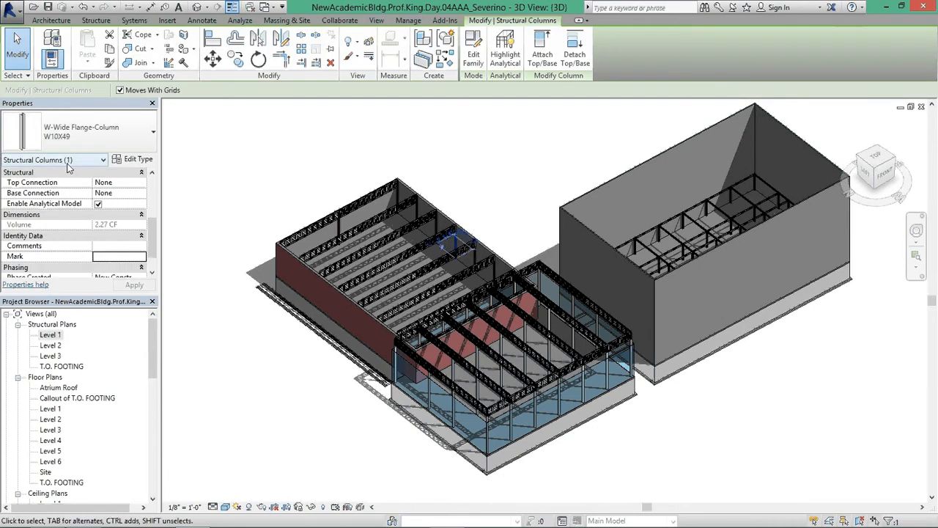
left_click(277, 166)
key("v")
key("g")
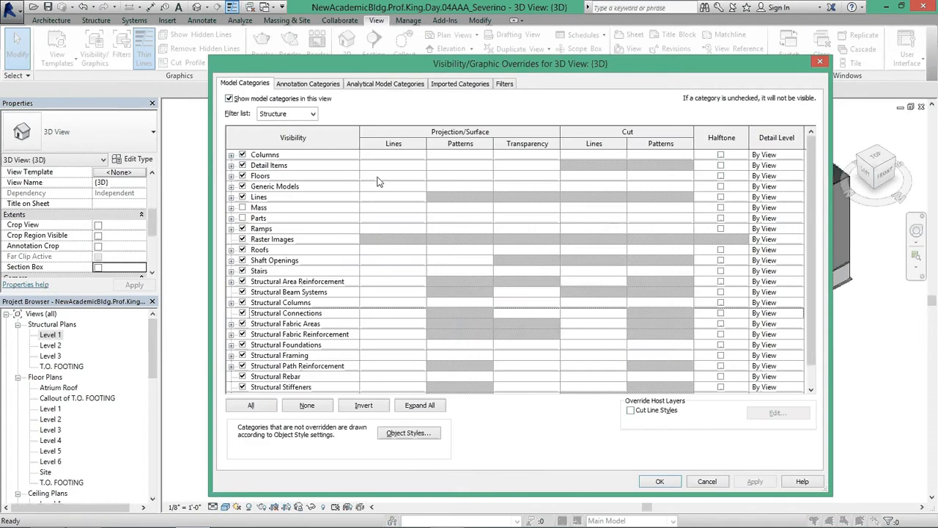
left_click(281, 283)
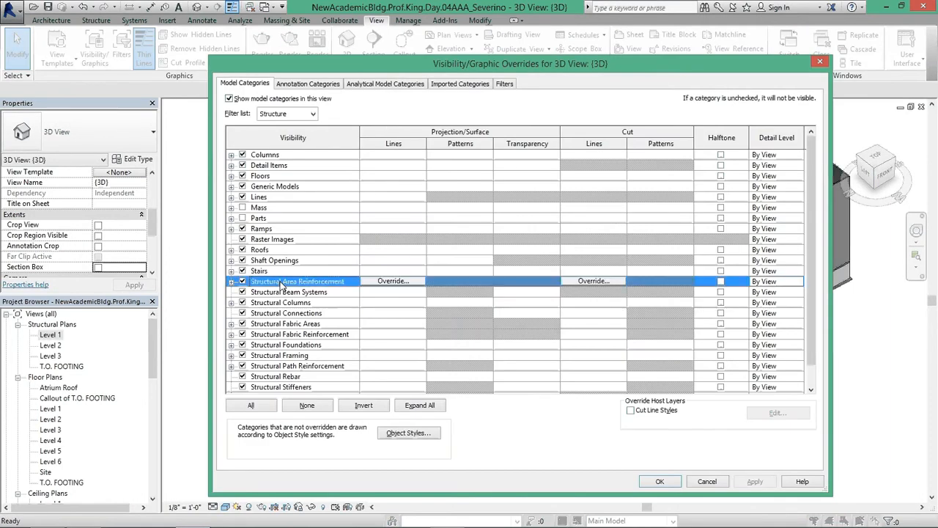
left_click(302, 113)
left_click(284, 120)
left_click(264, 229)
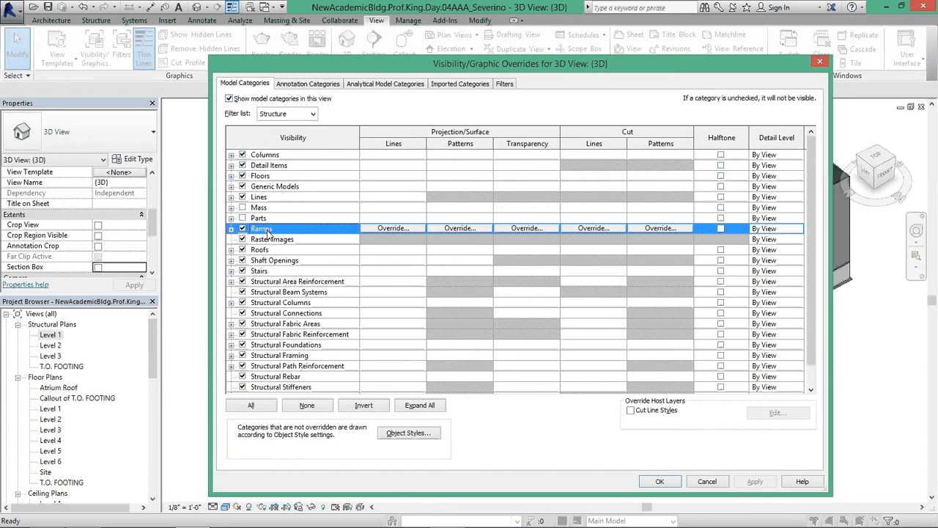
left_click(267, 260)
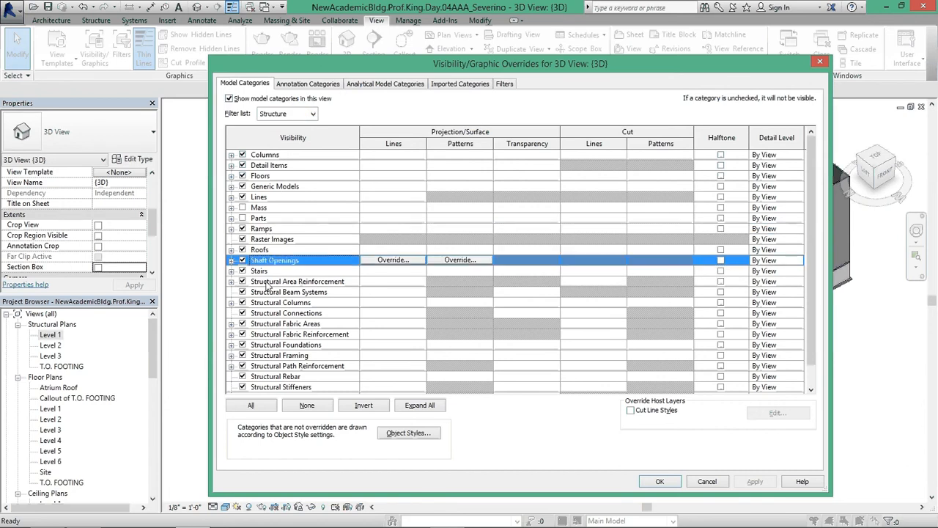
left_click(243, 302)
left_click(662, 482)
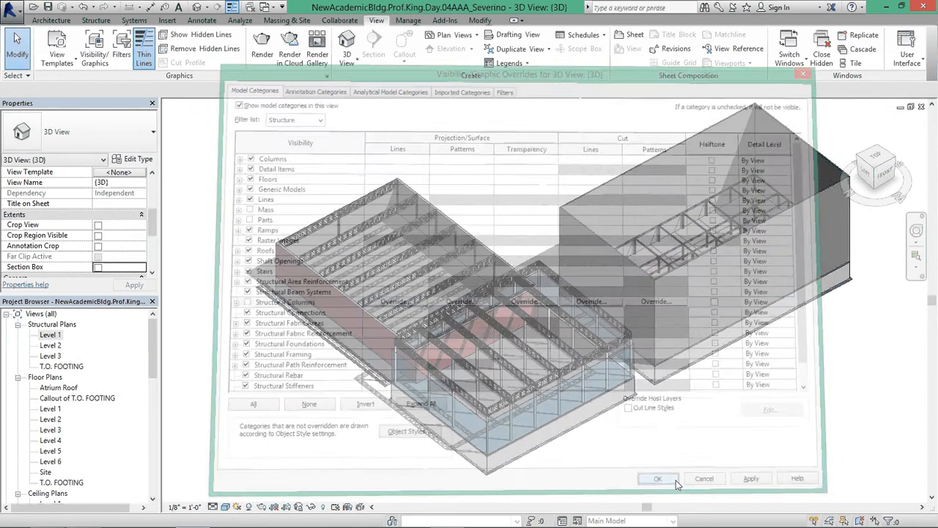
middle_click_drag(724, 405, 575, 295, "shift")
scroll(573, 293, "up", 2)
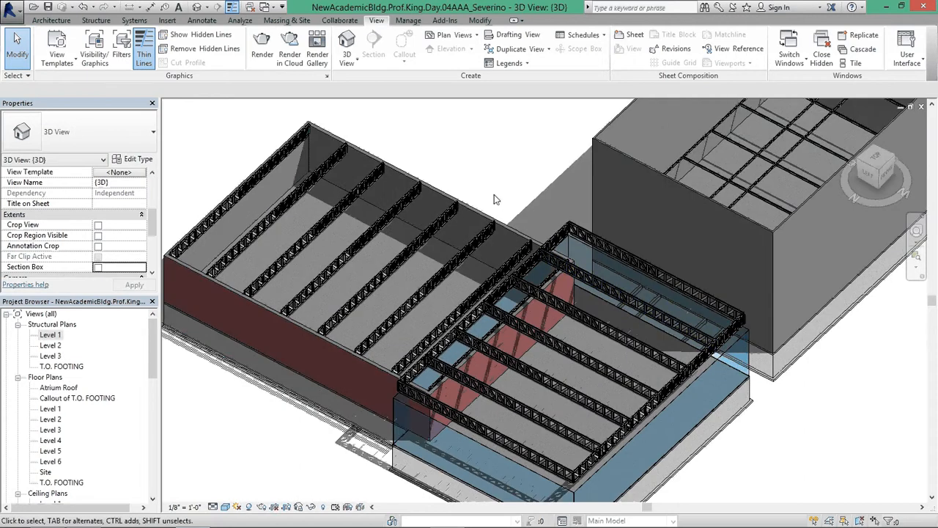
scroll(494, 194, "down", 1)
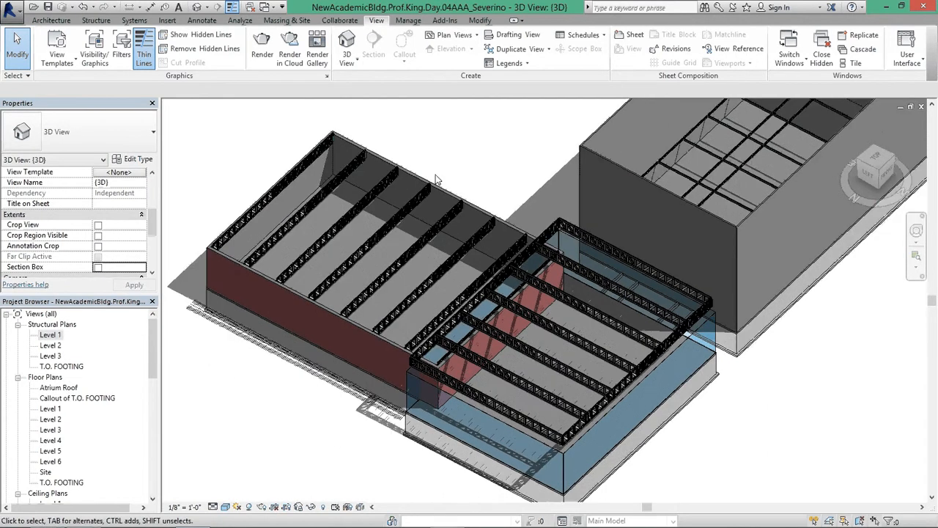
key("v")
key("g")
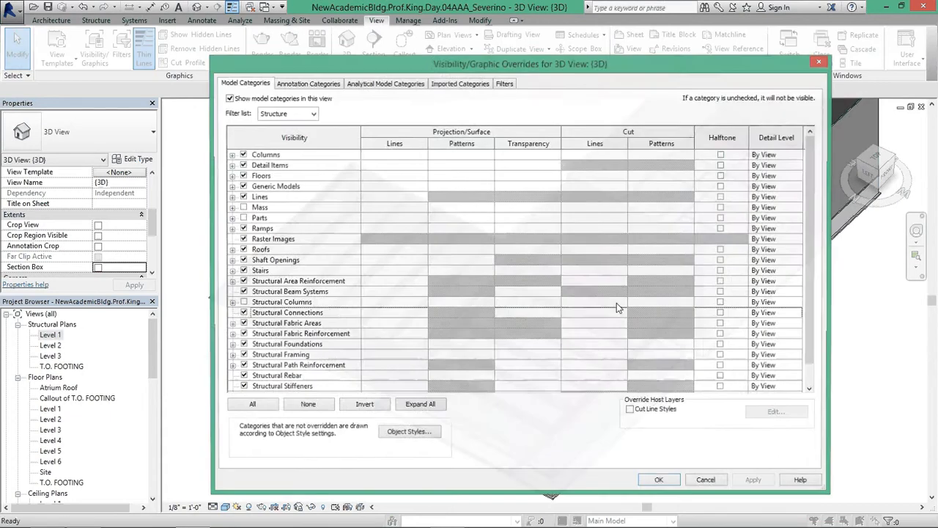
left_click(242, 303)
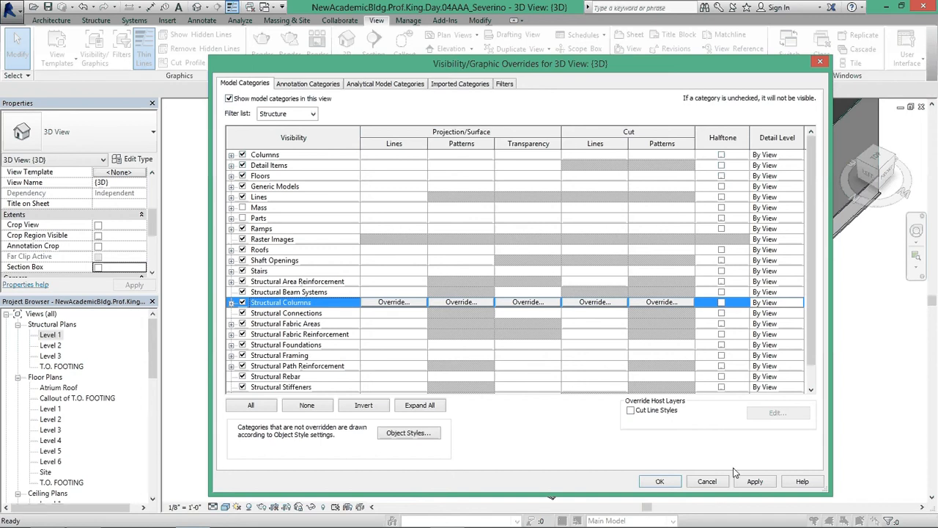
left_click(707, 481)
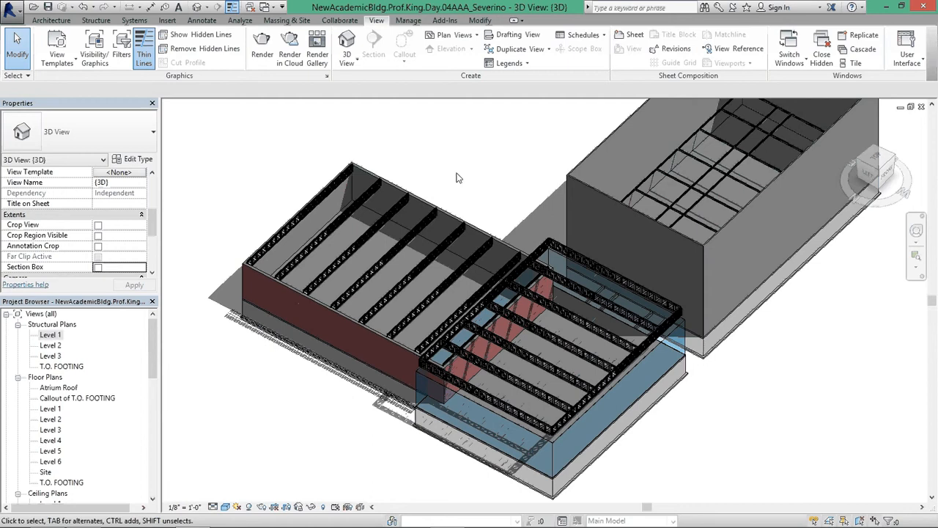
Restore the visibility of the Structural Columns category in the 3D view's Visibility/Graphic Overrides
key("v")
key("v")
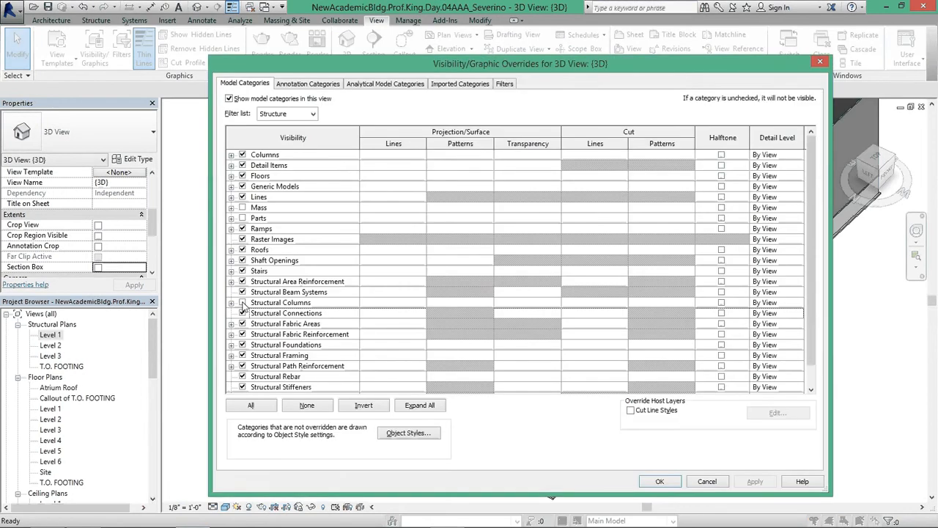
left_click(252, 303)
left_click(663, 482)
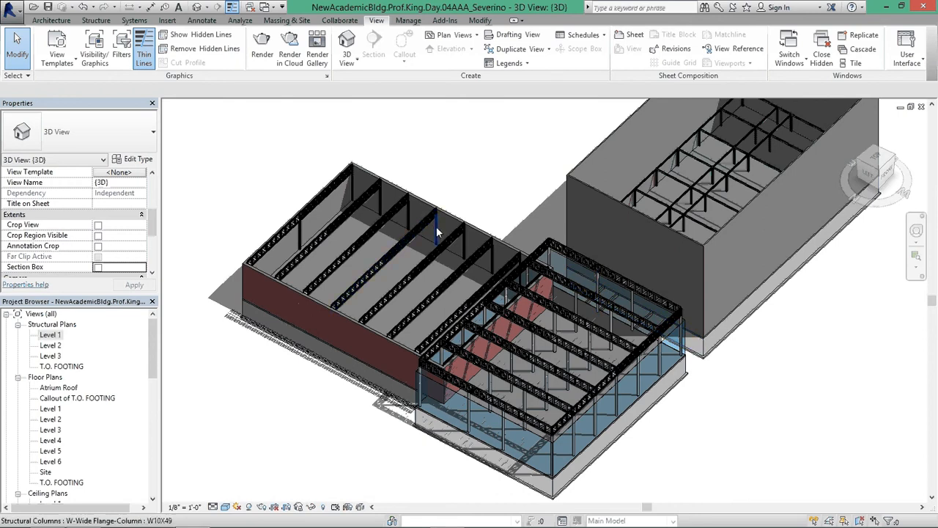
Temporarily hide the category of a selected W10X49 column by the rear wall, and reset the temporary hide
middle_click_drag(437, 233, 434, 233)
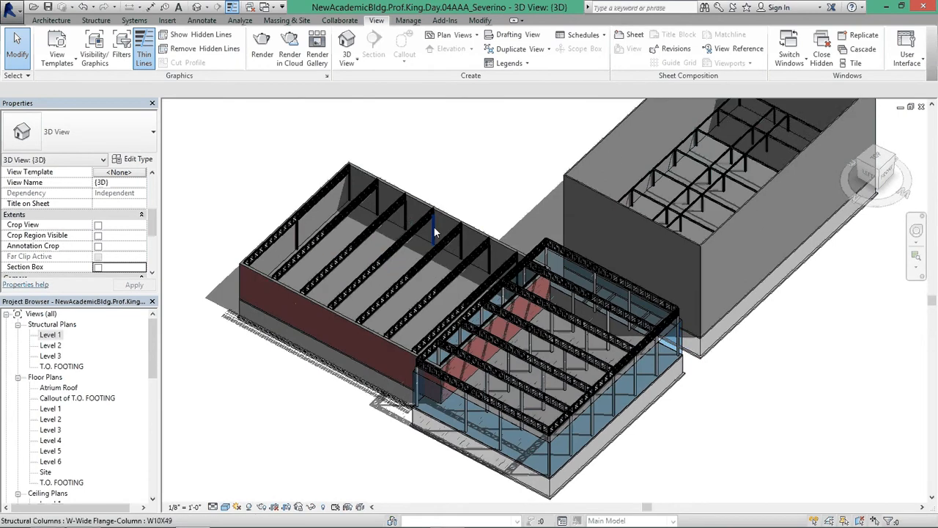
left_click(434, 232)
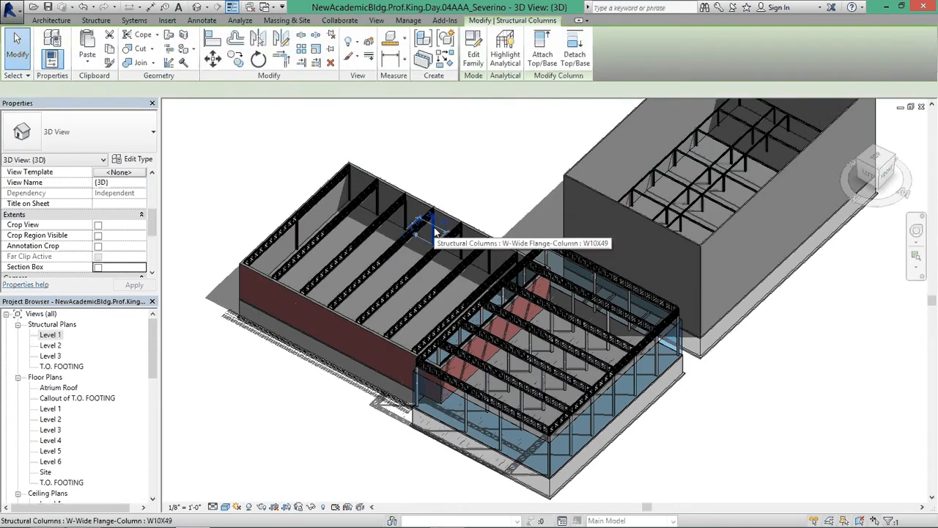
left_click(311, 506)
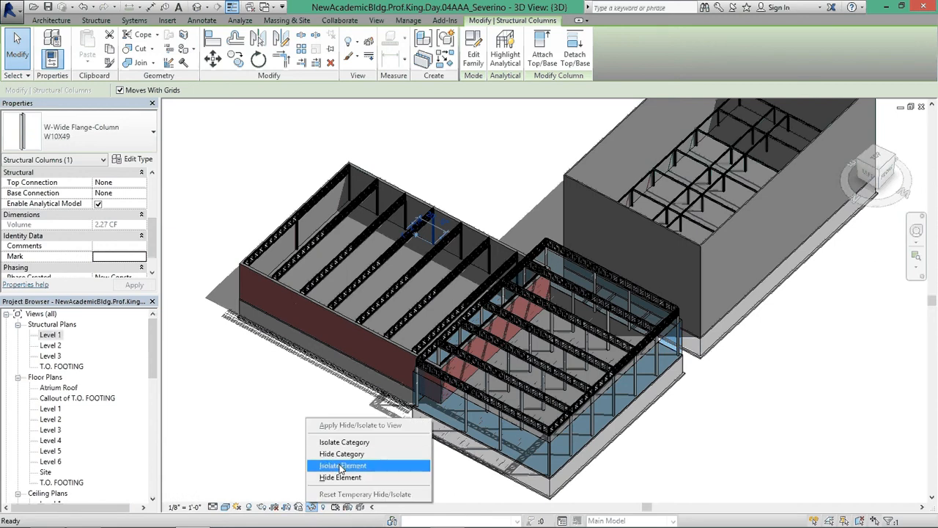
left_click(341, 455)
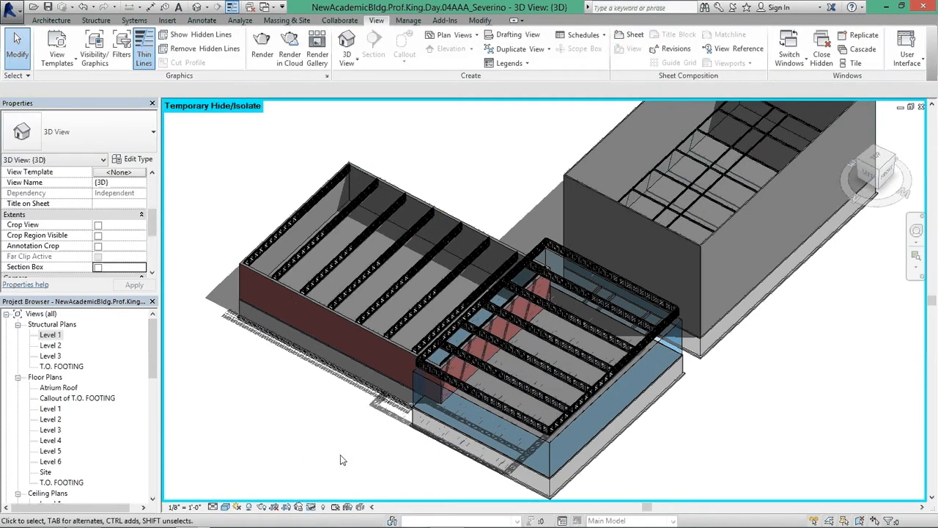
key("h")
key("r")
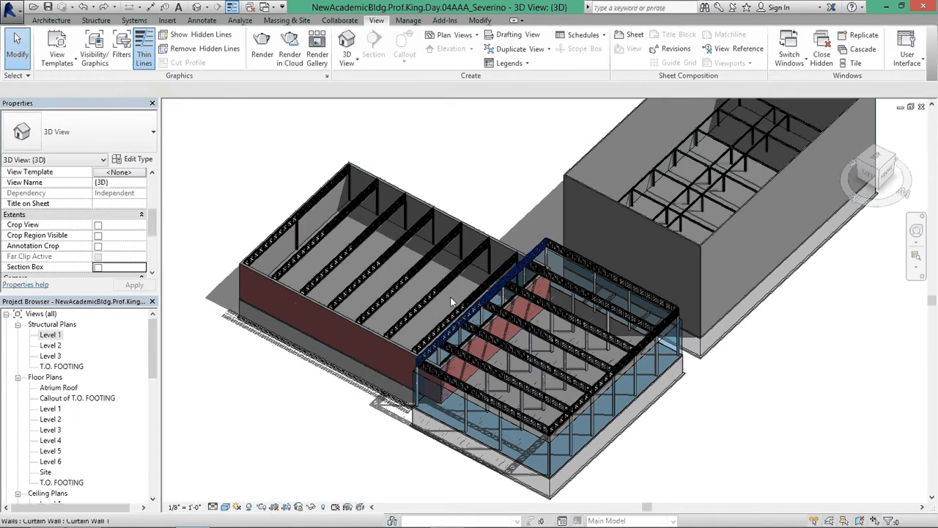
Temporarily isolate the structural column category in the 3D view, based on a W10X49 column by the rear wall
left_click(433, 235)
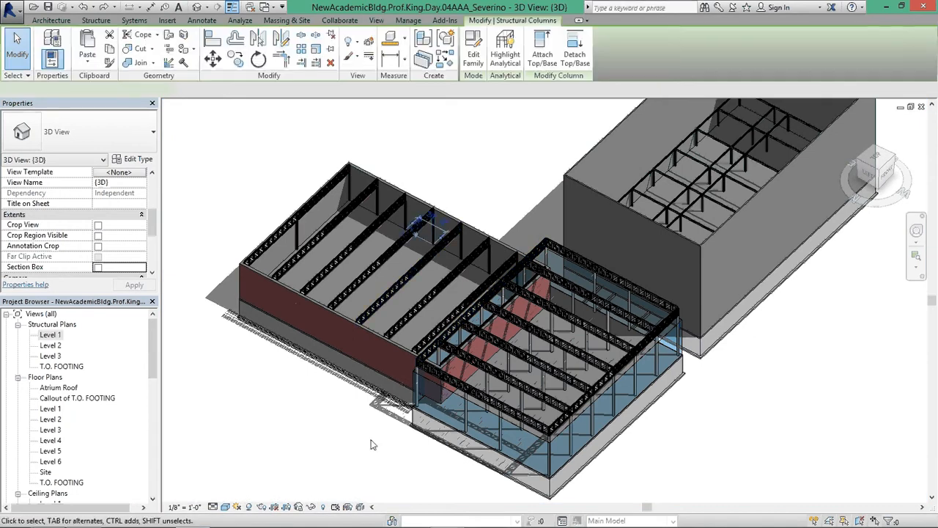
left_click(311, 506)
left_click(347, 443)
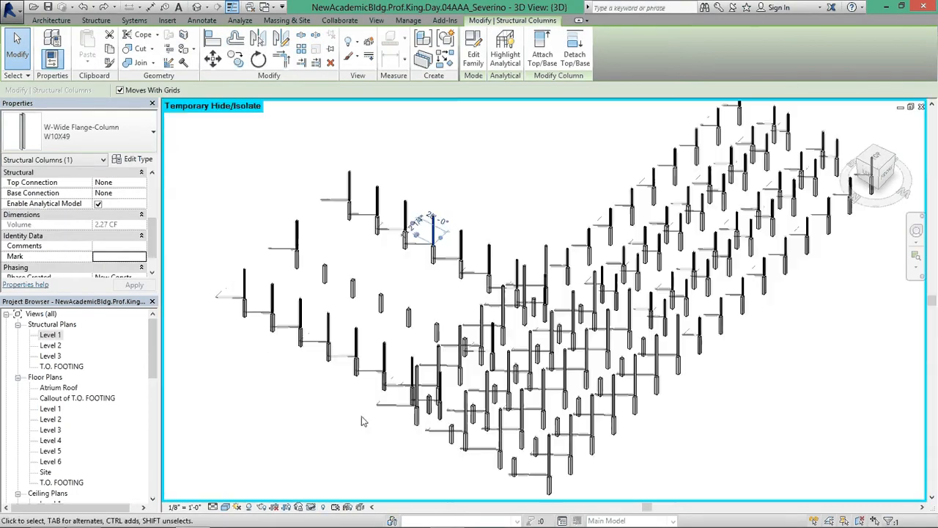
Turn off shadows in the 3D view and orient it to Top to see the isolated columns in plan
left_click(477, 207)
middle_click_drag(622, 229, 497, 259, "shift")
scroll(497, 258, "down", 2)
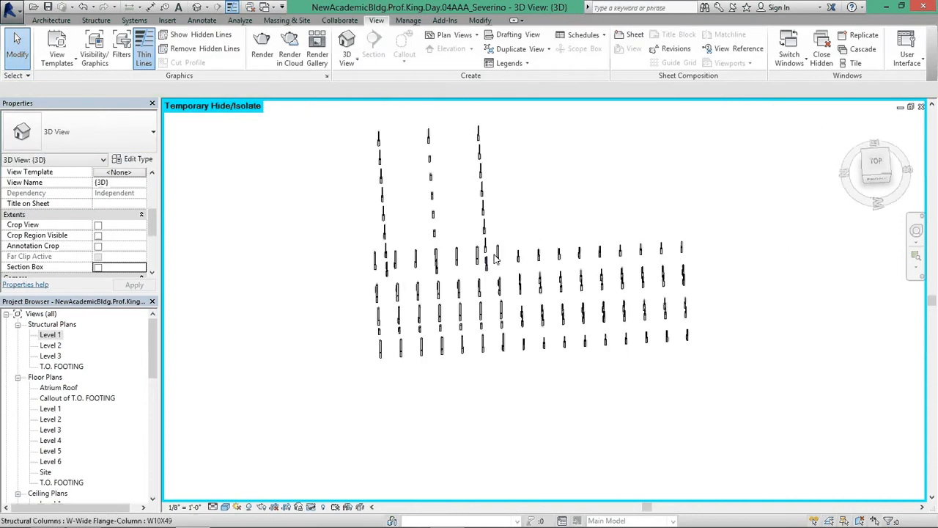
left_click(250, 508)
middle_click_drag(575, 223, 614, 243)
left_click(872, 175)
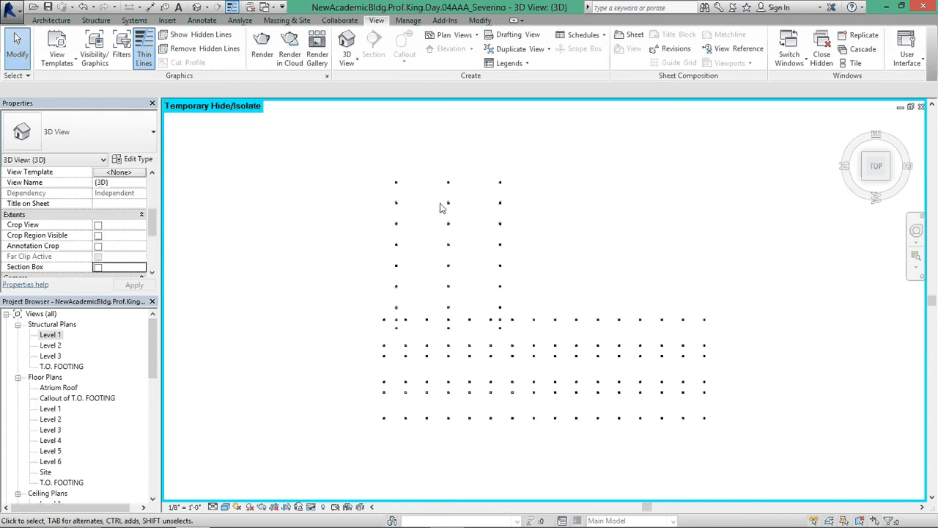
left_click_drag(439, 196, 456, 301)
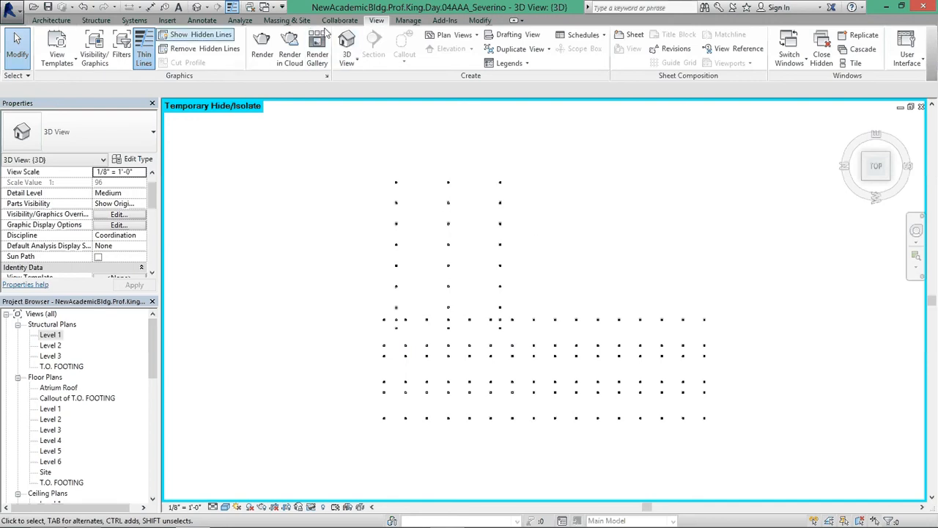
Add a new project parameter and name it Column Organization
left_click(287, 20)
left_click(411, 20)
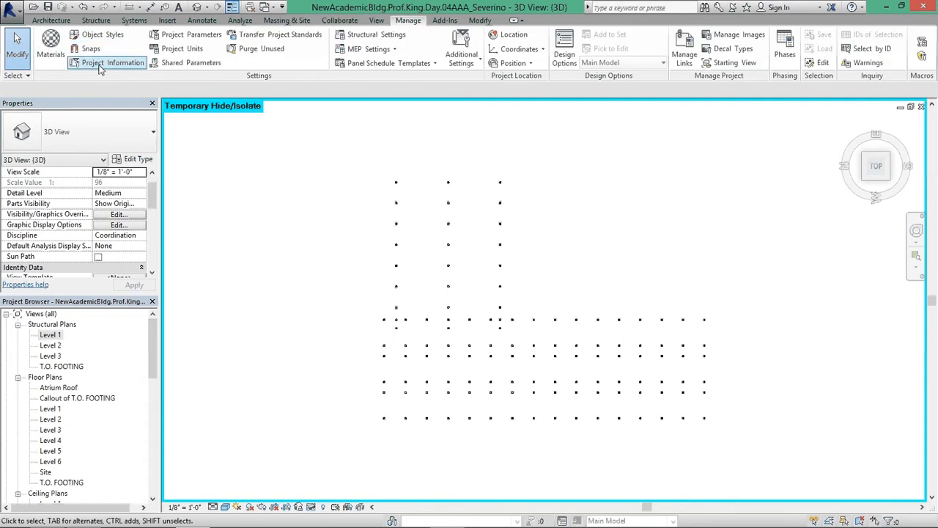
left_click(181, 40)
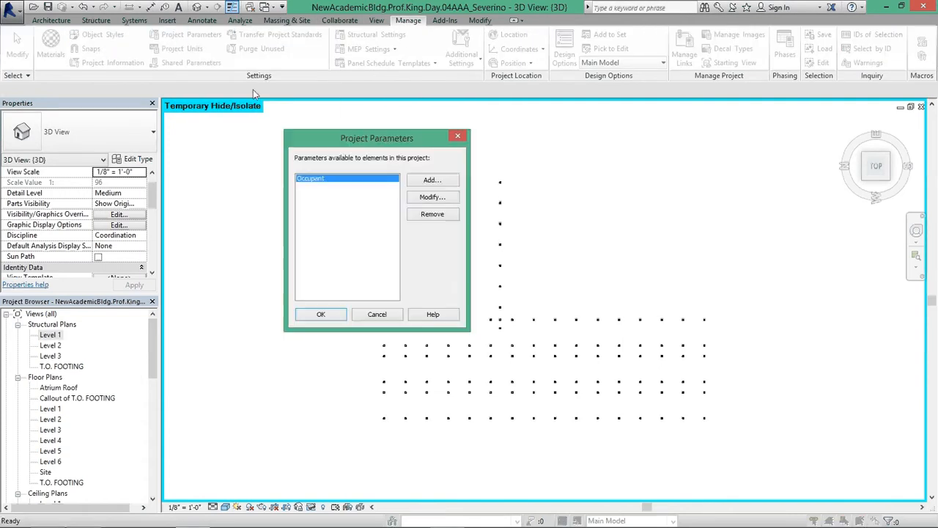
left_click_drag(381, 145, 303, 135)
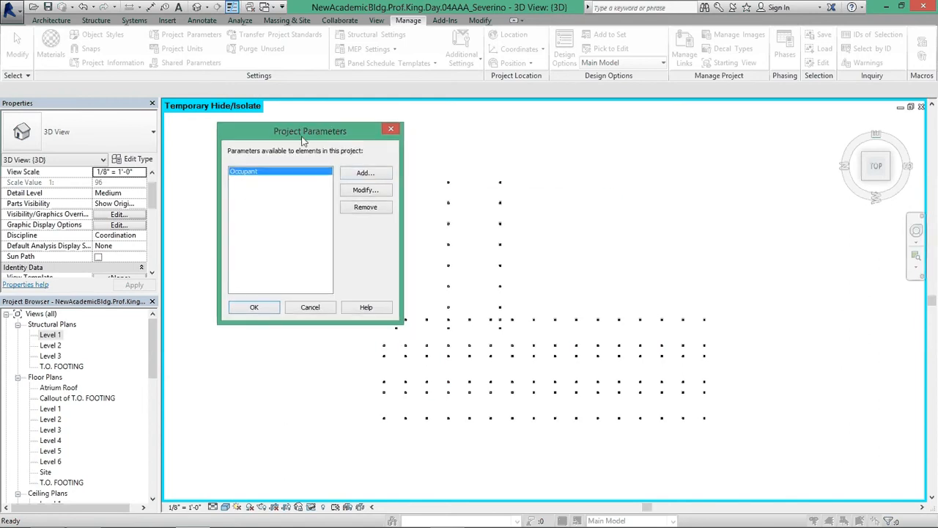
left_click(368, 176)
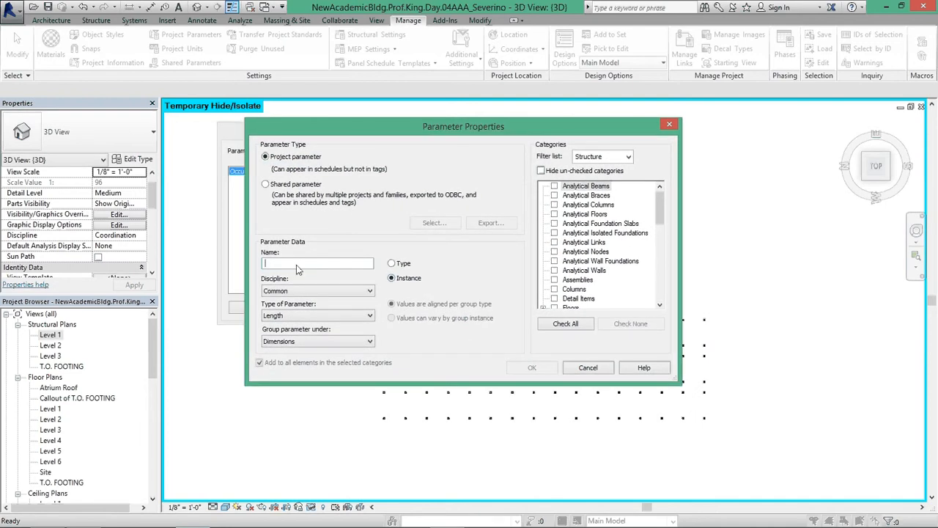
type("Column Organization")
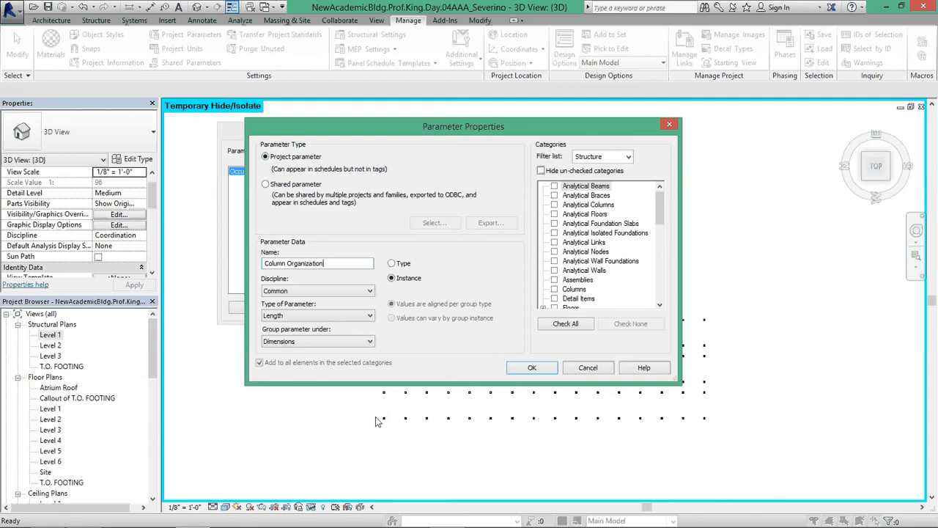
Set the new parameter's discipline to Common and its type to Text
left_click(317, 290)
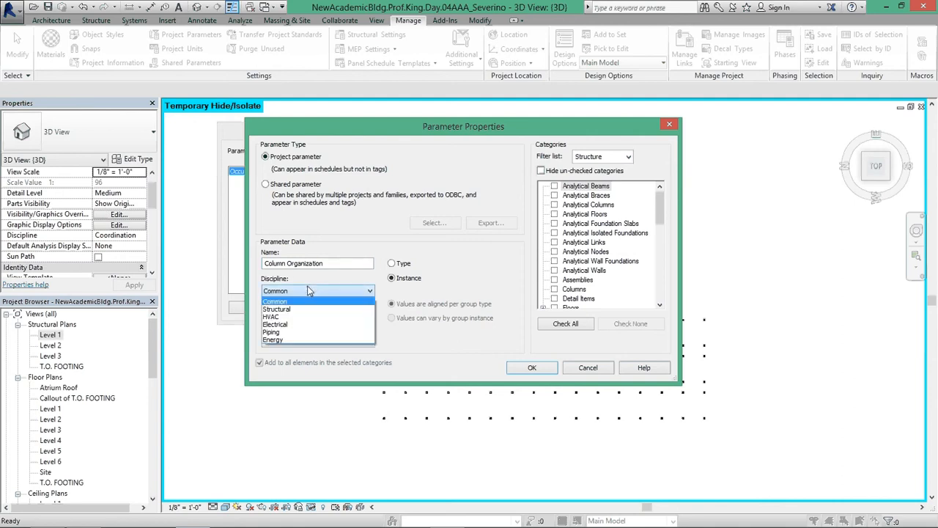
left_click(315, 303)
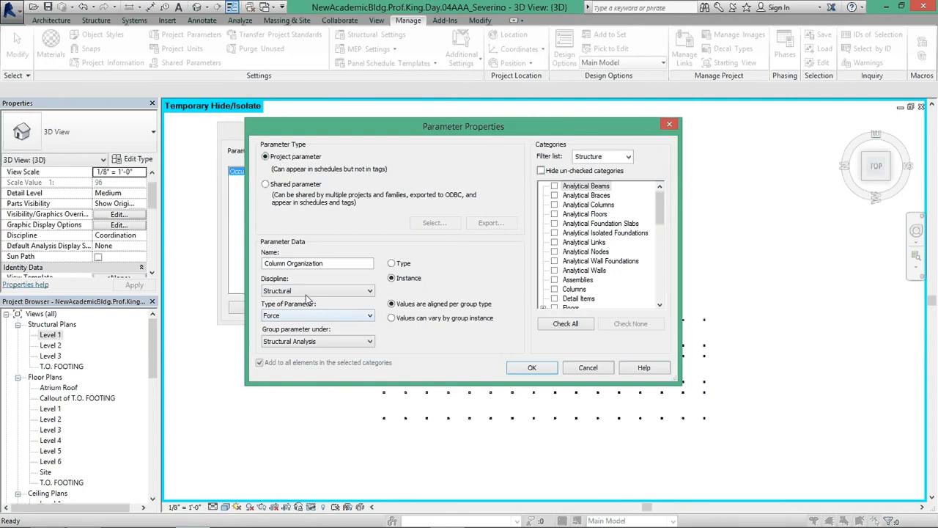
left_click(308, 293)
left_click(304, 300)
left_click(300, 317)
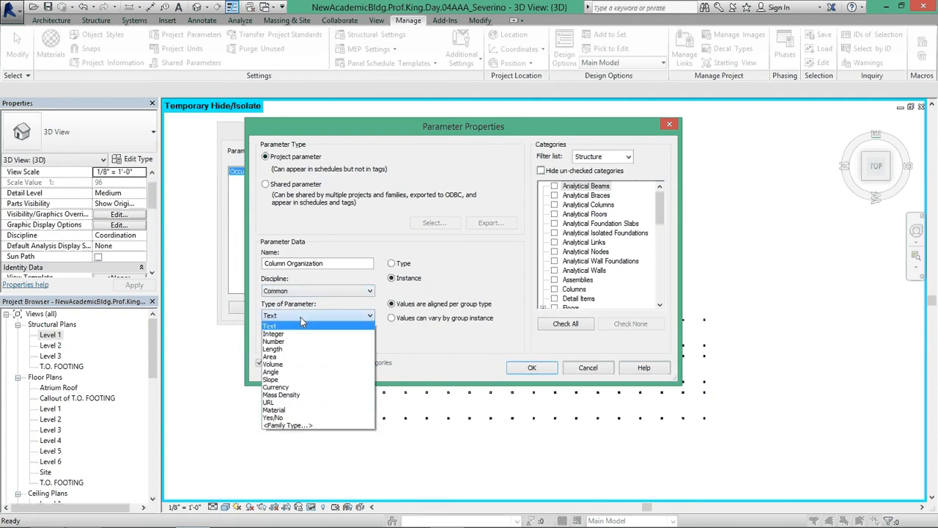
left_click(301, 317)
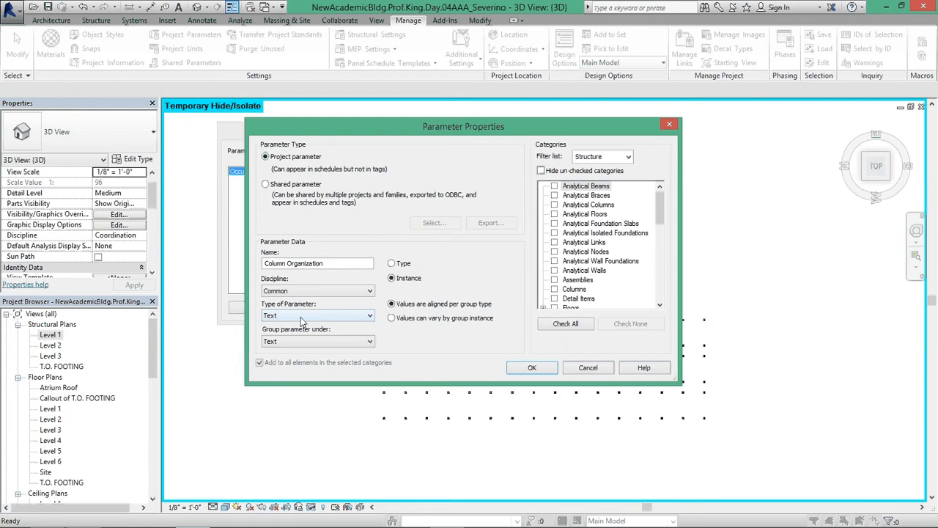
left_click(300, 317)
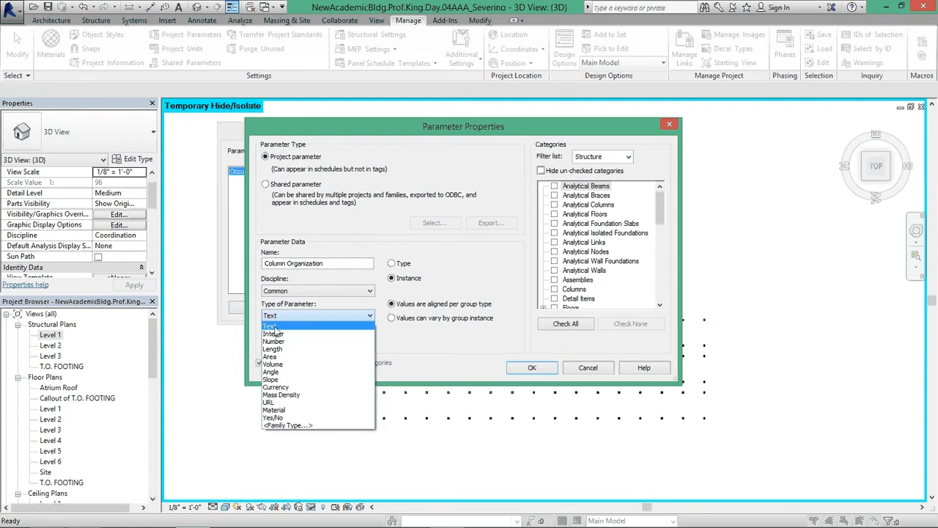
left_click(275, 327)
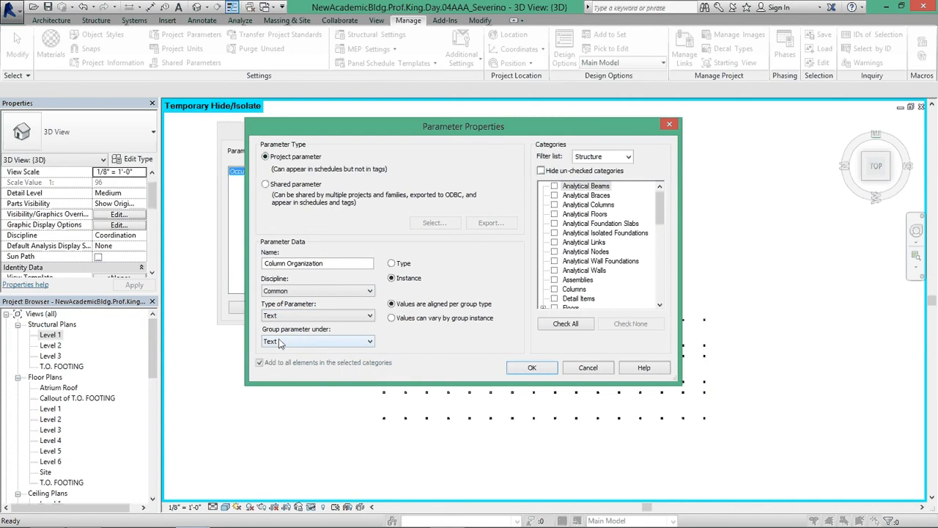
Group the Column Organization parameter under Structural
left_click(307, 346)
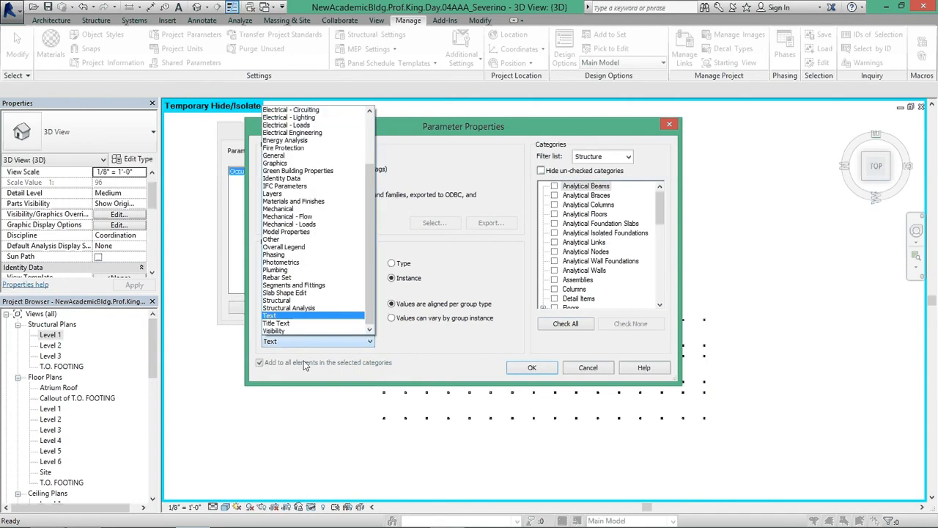
left_click(305, 365)
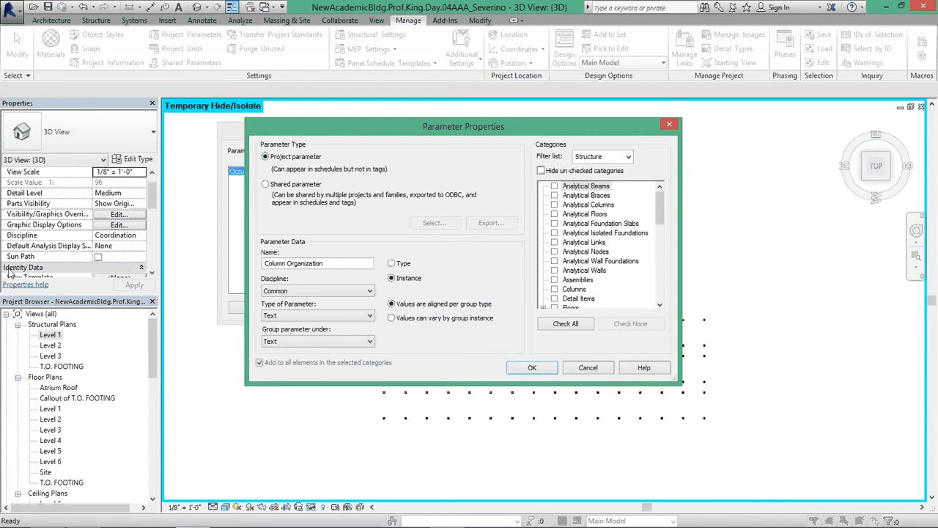
left_click(300, 342)
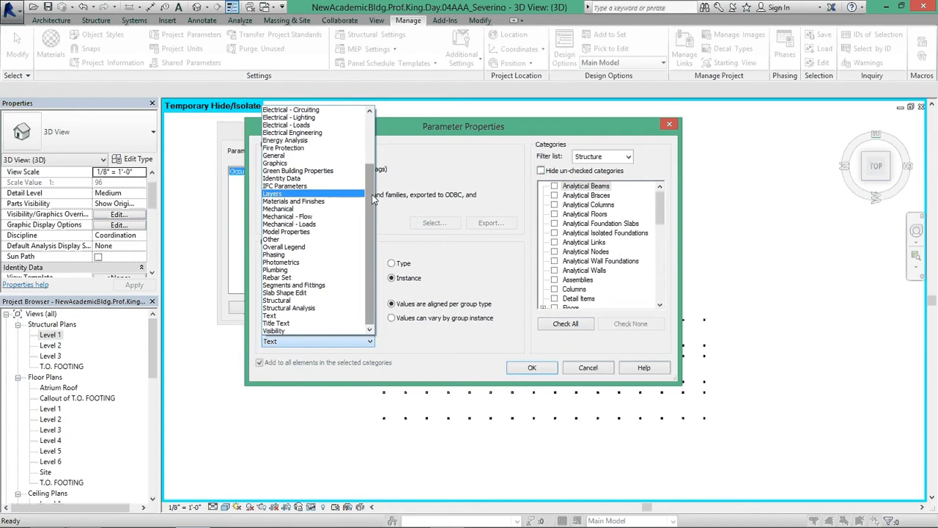
mouse_move(371, 194)
left_mouse_down()
mouse_move(371, 134)
mouse_move(372, 199)
left_mouse_up()
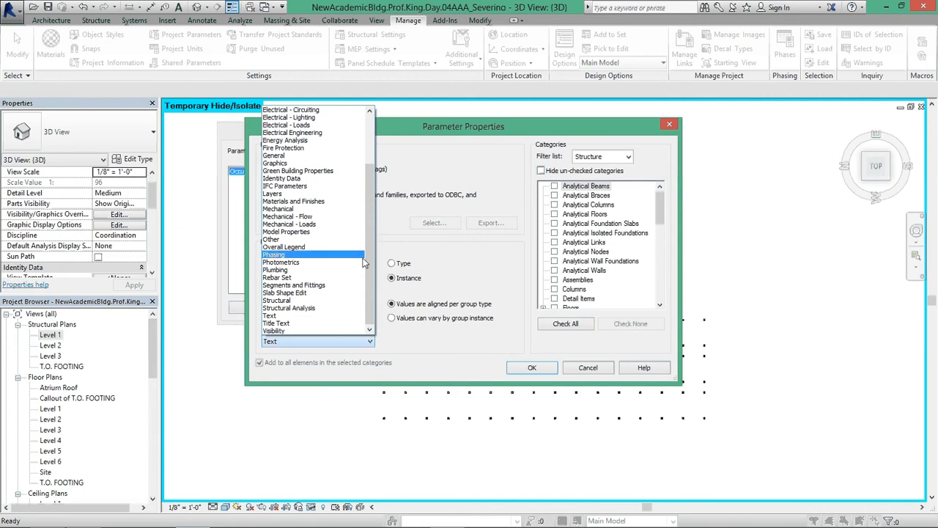
left_click(278, 301)
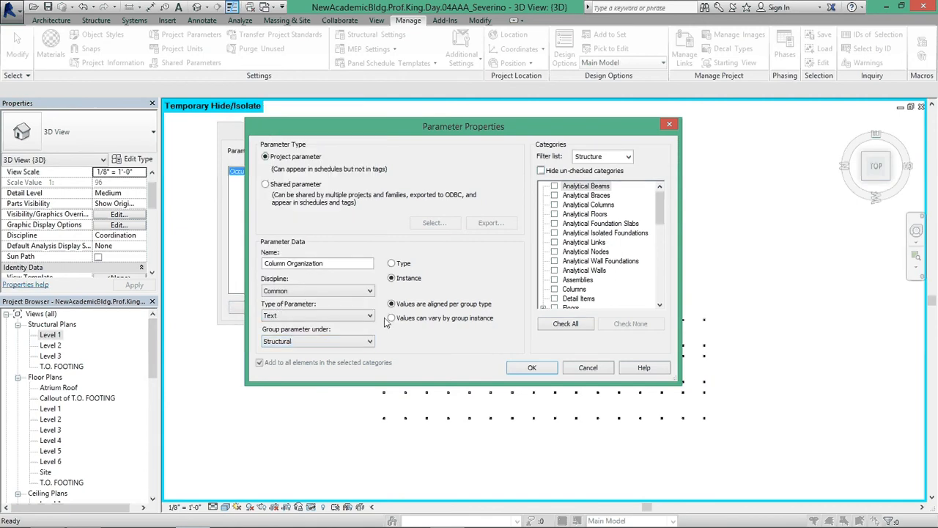
Assign the parameter to the Structural Columns category and accept the project parameter settings
left_click_drag(663, 204, 664, 269)
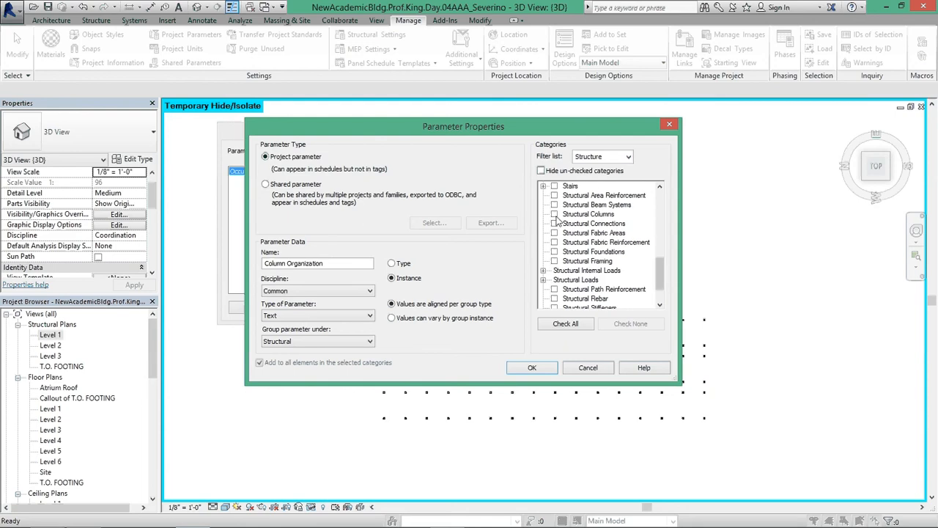
left_click(554, 214)
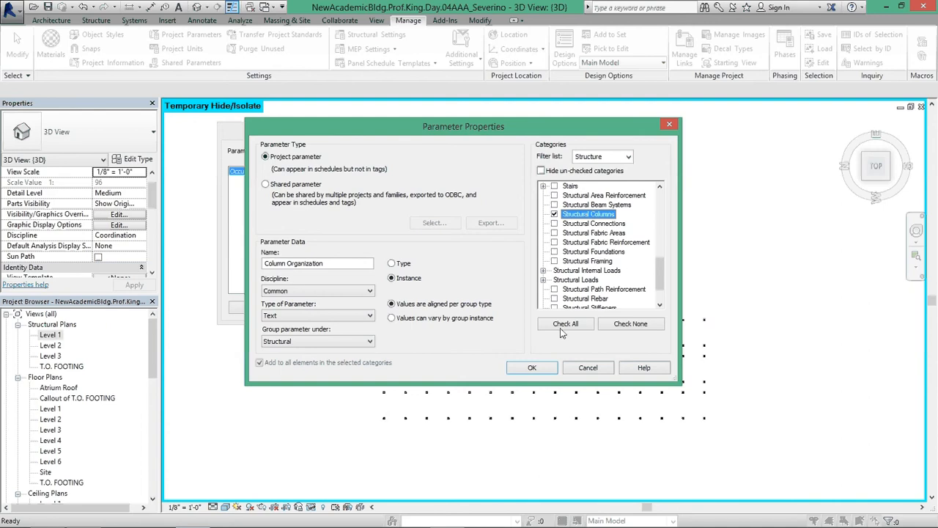
left_click(534, 368)
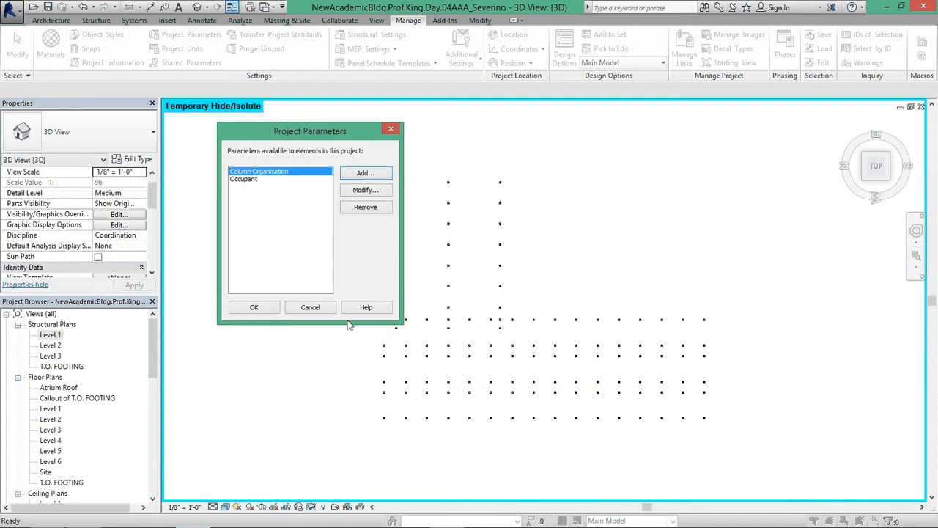
left_click(254, 308)
Select two columns in the west row of the upper wing and look for Column Organization in their properties
left_click(396, 304)
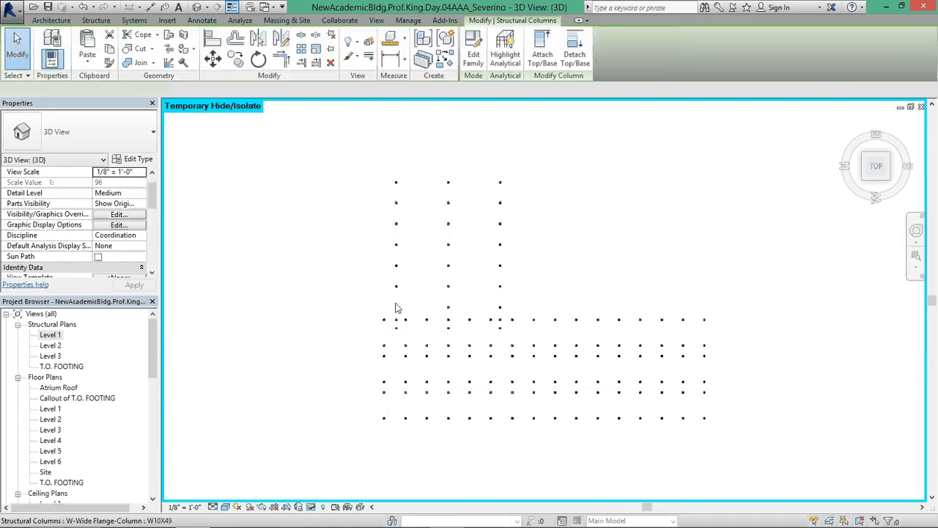
left_click_drag(379, 283, 414, 296)
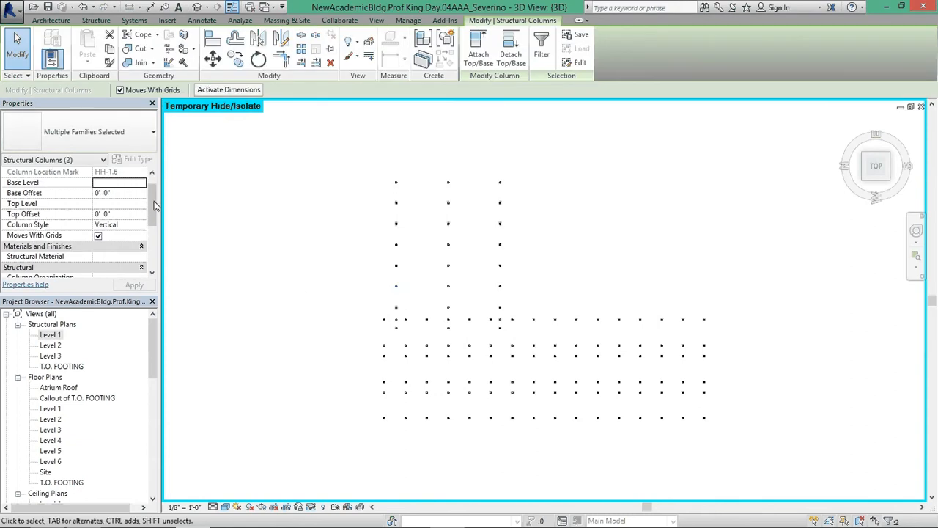
left_click_drag(154, 203, 148, 224)
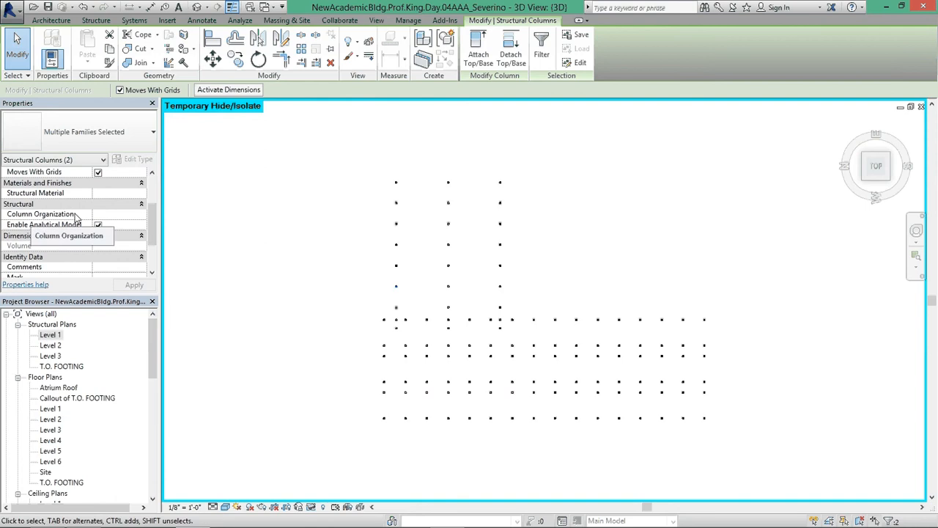
left_click(109, 215)
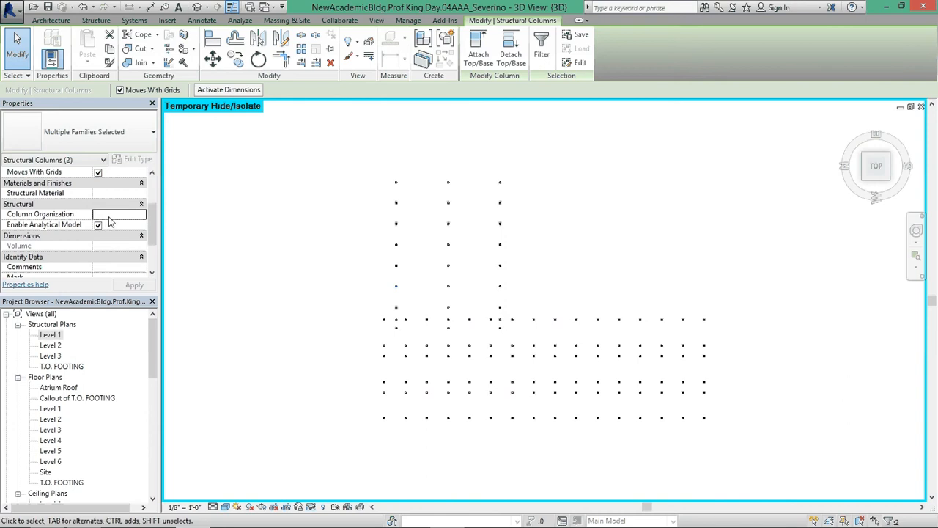
Select all the perimeter columns of both building wings and set their Column Organization to Side
left_click(262, 223)
left_click_drag(339, 159, 518, 198)
left_click_drag(387, 196, 392, 444)
left_click_drag(395, 409, 728, 449)
left_click_drag(695, 289, 726, 408)
left_click_drag(693, 314, 398, 324)
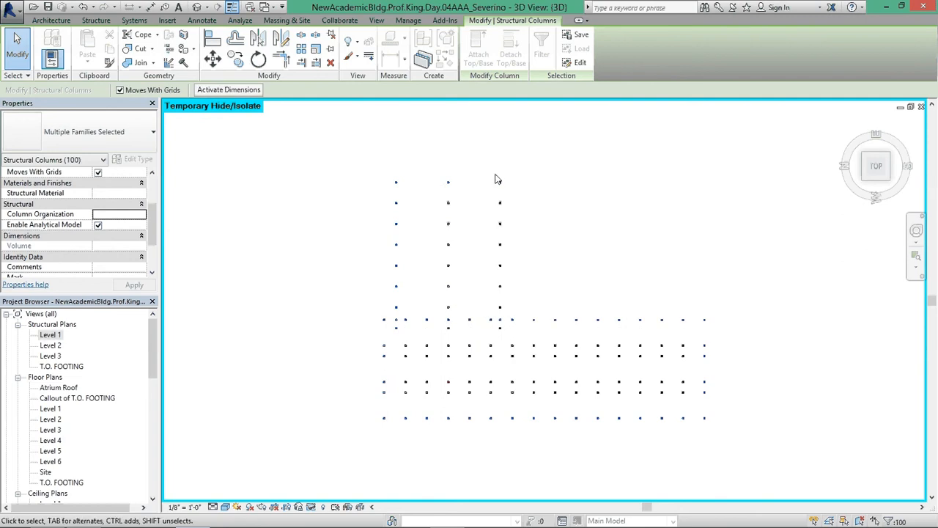
left_click_drag(493, 168, 518, 338)
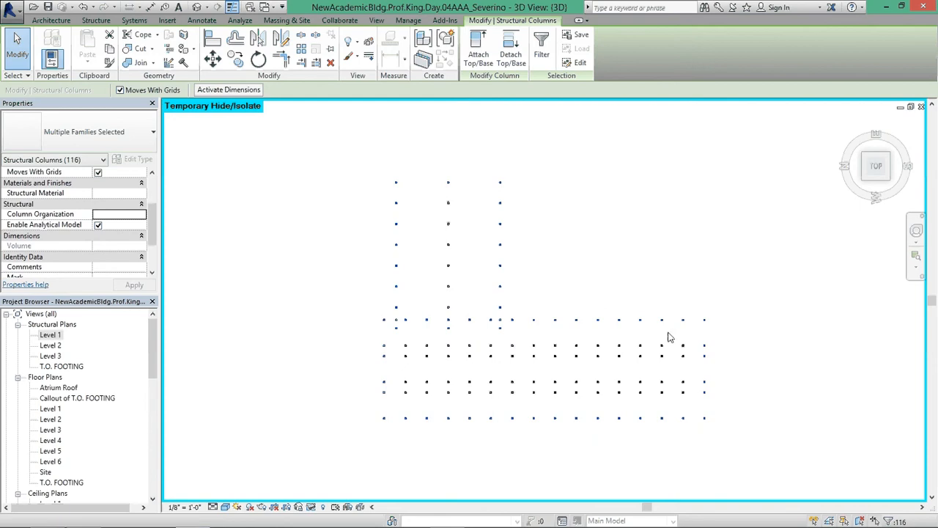
mouse_move(150, 240)
left_mouse_down()
mouse_move(153, 255)
mouse_move(153, 234)
left_mouse_up()
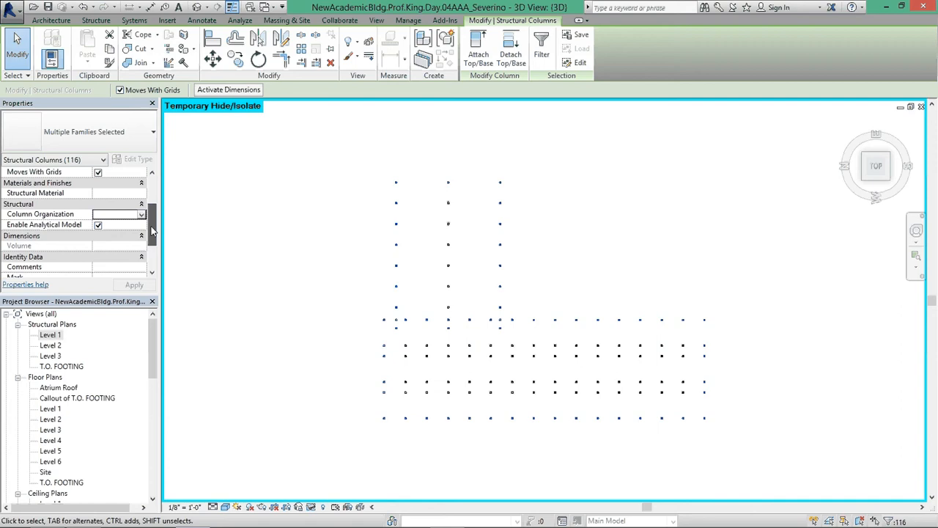
left_click(109, 218)
type("Side")
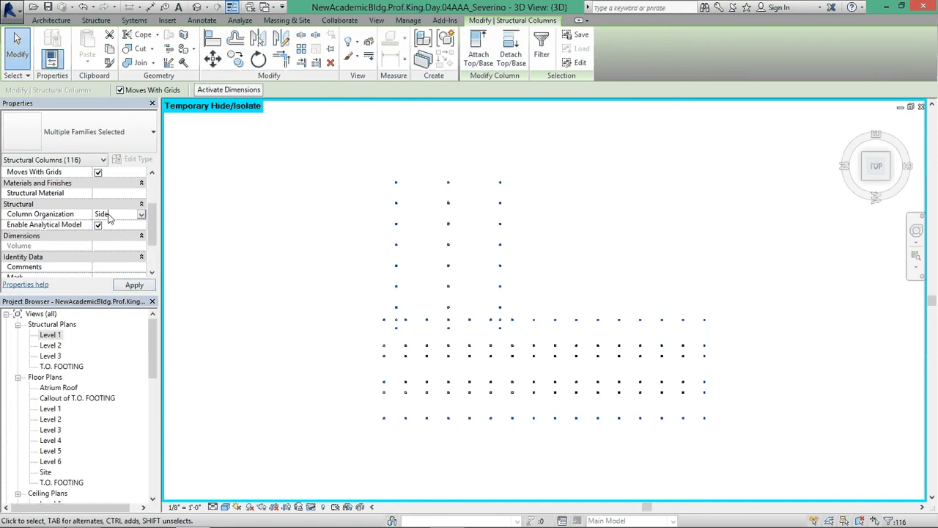
left_click(139, 285)
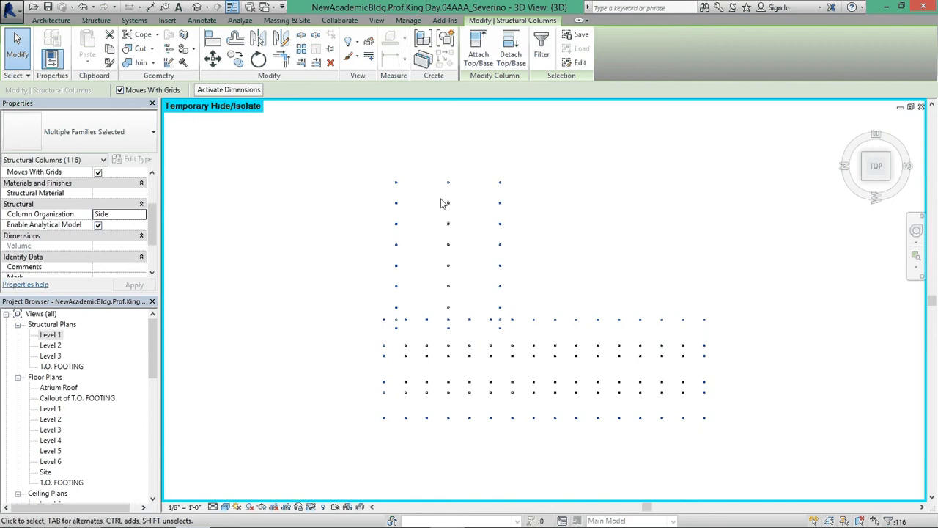
Select the interior columns of both building wings and set their Column Organization to Centre
left_click_drag(443, 203, 462, 320)
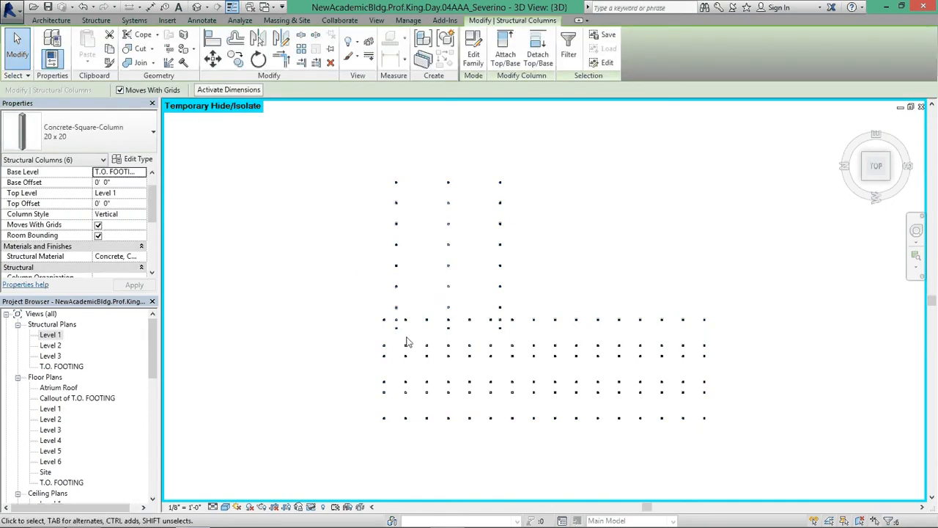
left_click_drag(402, 340, 718, 415)
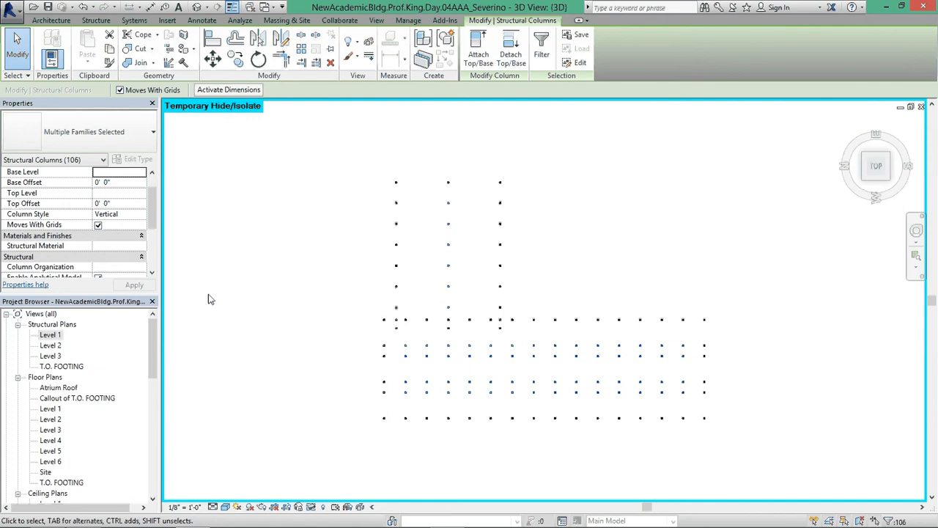
left_click(153, 240)
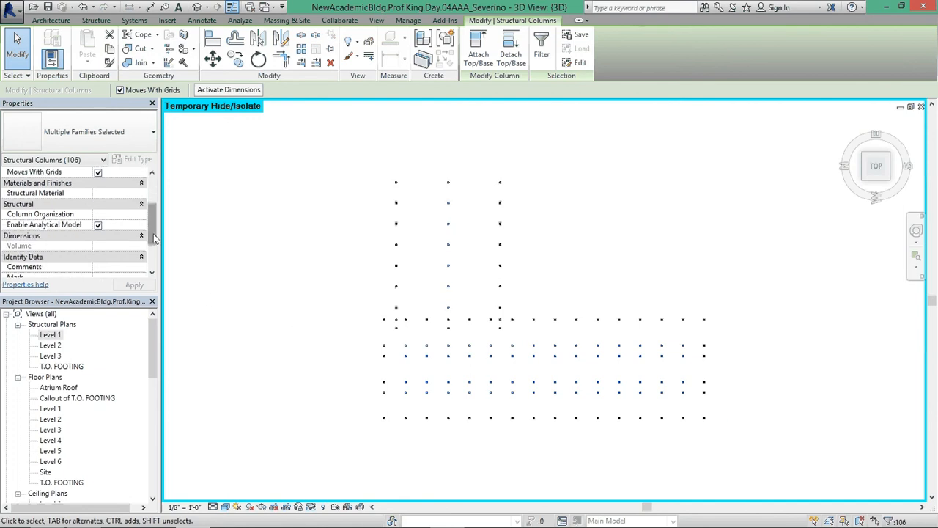
left_click(114, 215)
type("C")
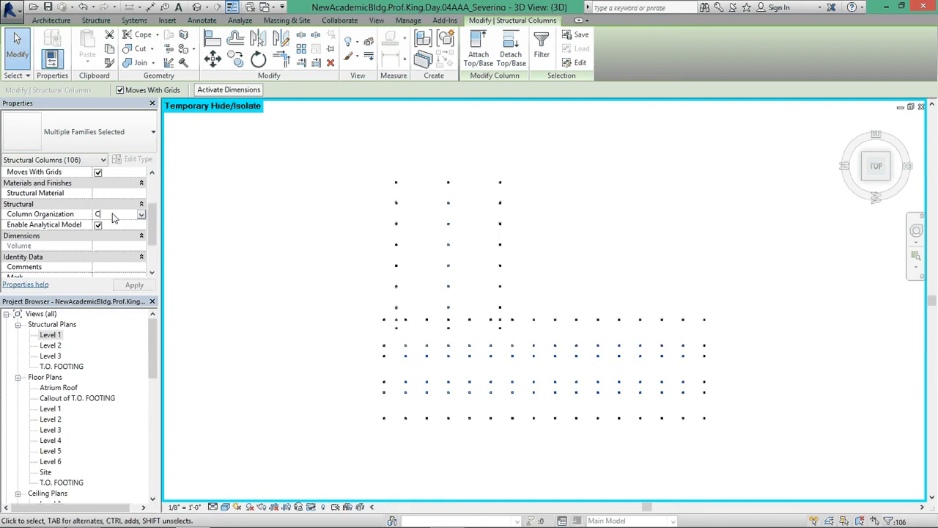
type("entre")
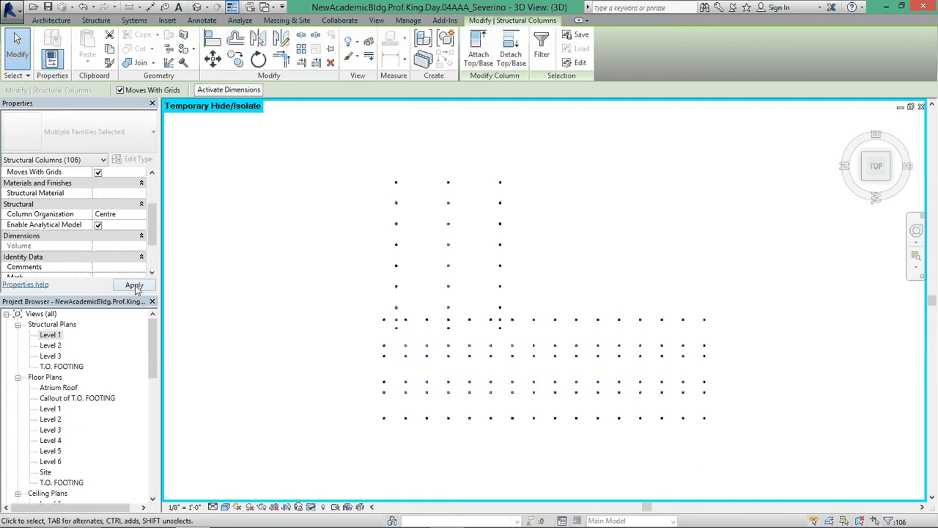
left_click(134, 285)
key("Escape")
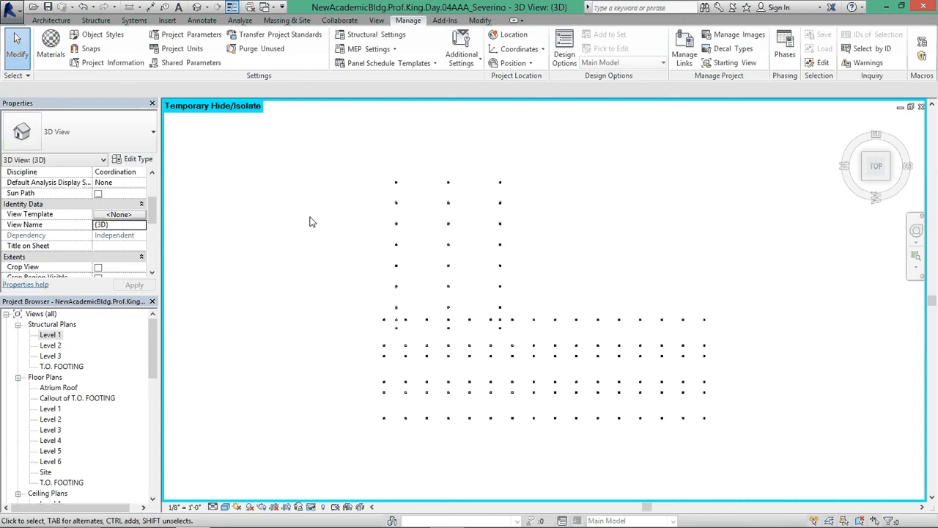
Check the Column Organization value of the upper wing's northwest corner column
left_click(396, 184)
mouse_move(153, 221)
left_mouse_down()
mouse_move(152, 247)
mouse_move(152, 226)
left_mouse_up()
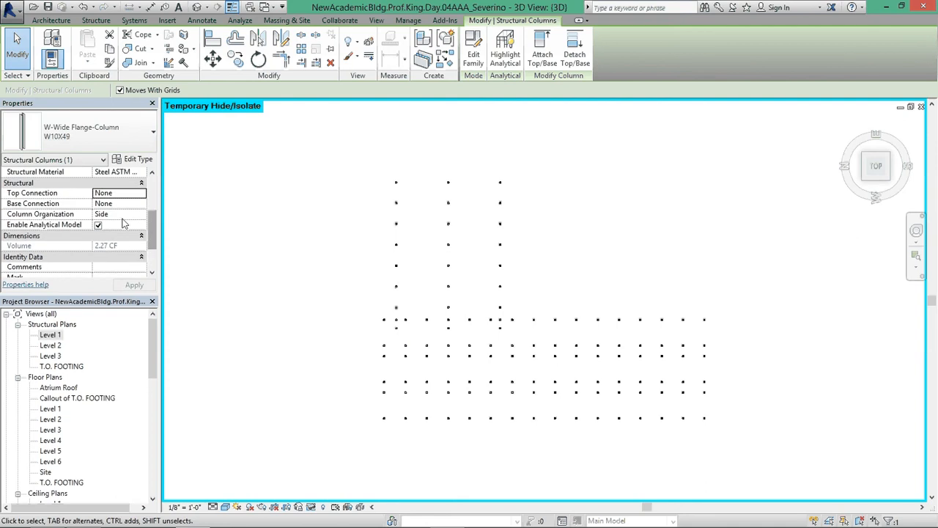
left_click(333, 152)
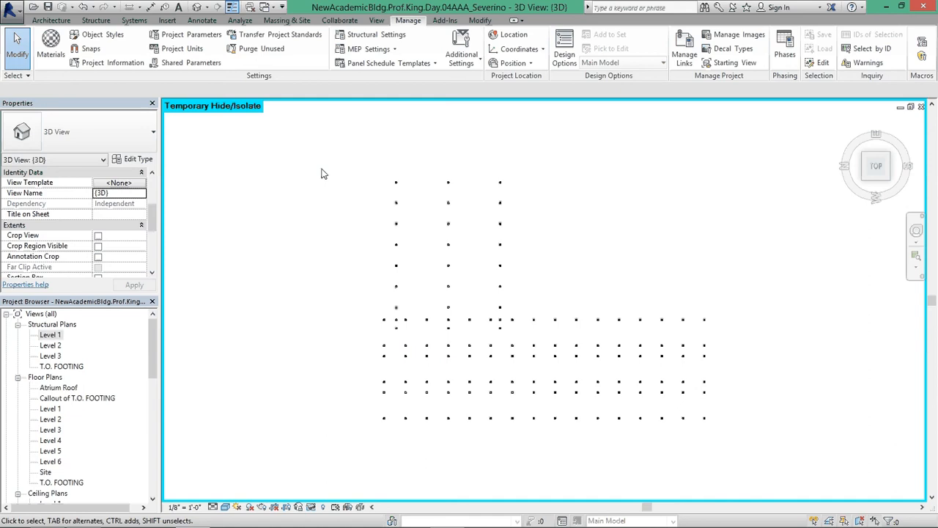
Open the project's filter definitions from the 3D view's Visibility/Graphic Overrides
key("v")
key("g")
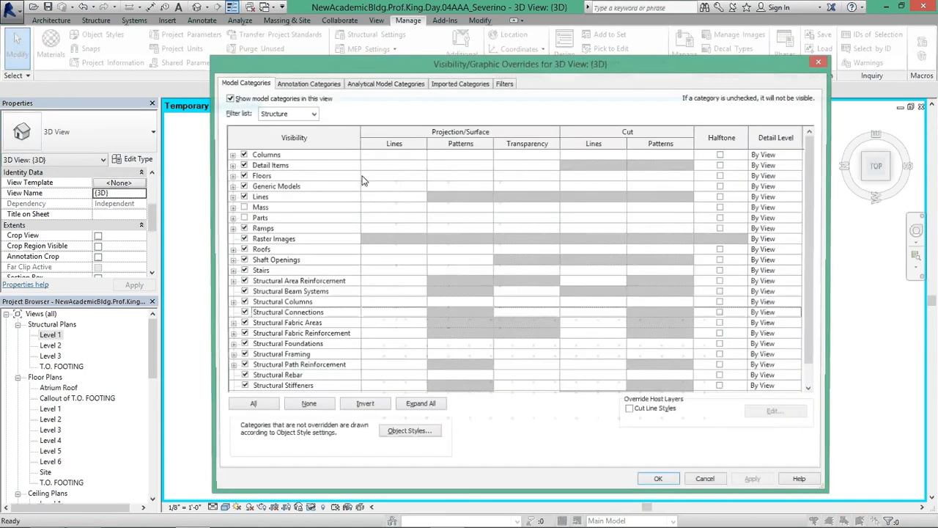
left_click(505, 84)
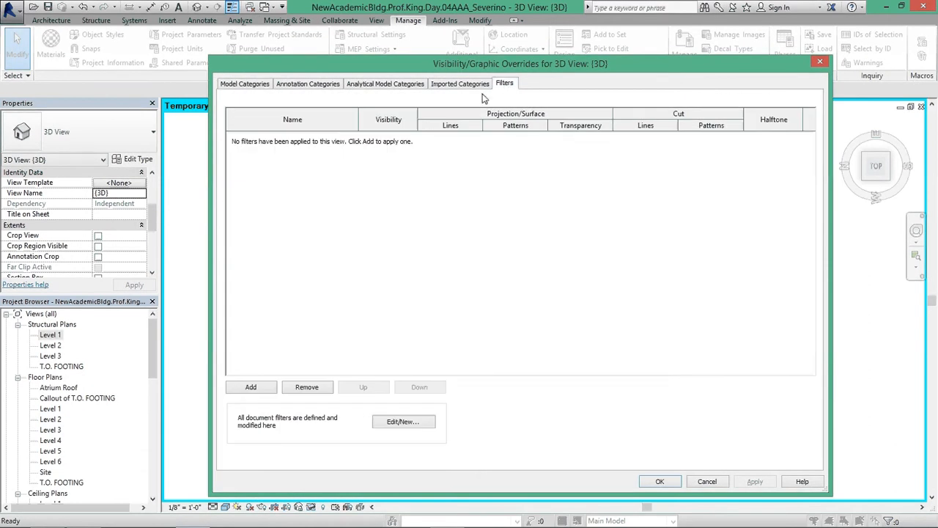
left_click_drag(532, 64, 507, 64)
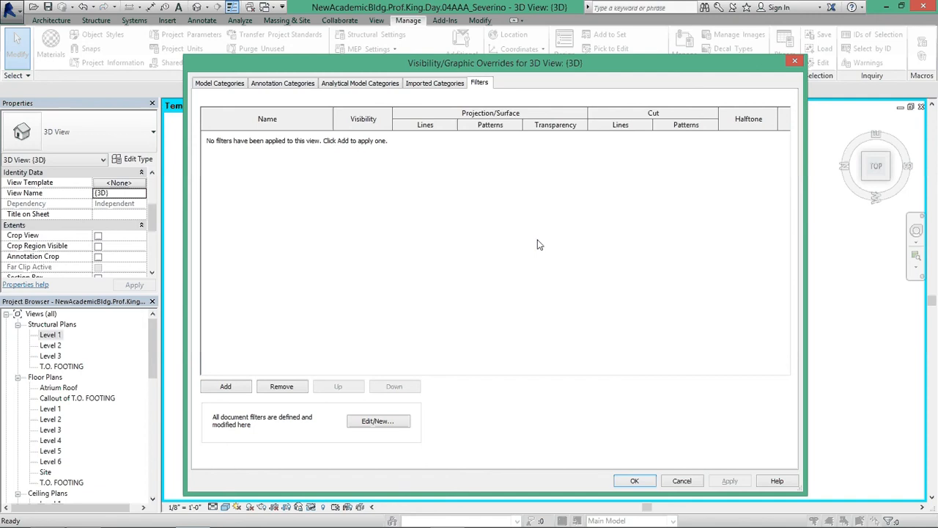
left_click(399, 423)
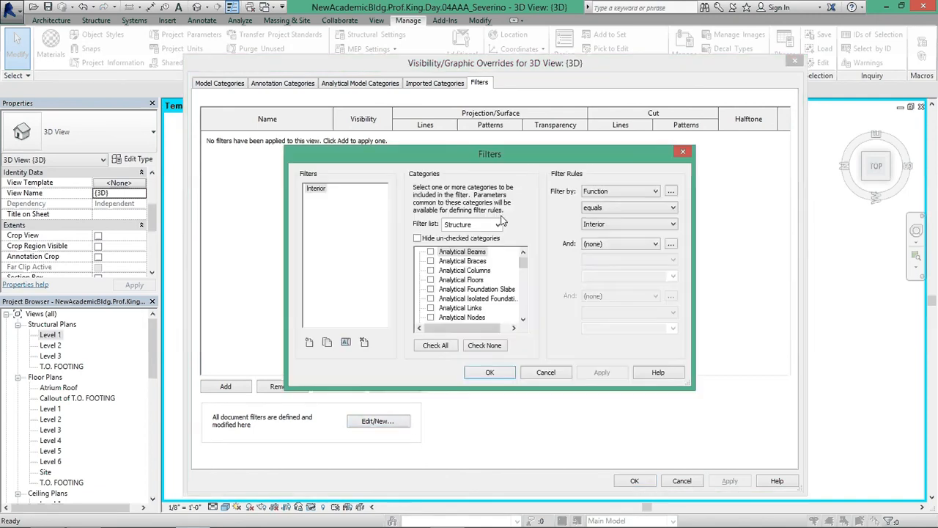
left_click_drag(459, 154, 500, 150)
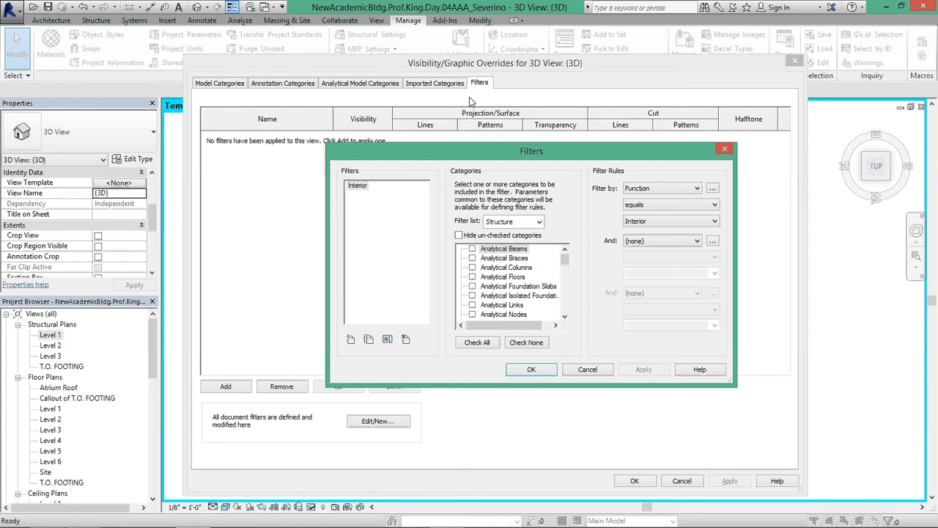
Create a criteria-based filter named Side Column
left_click(351, 340)
type("Column Side")
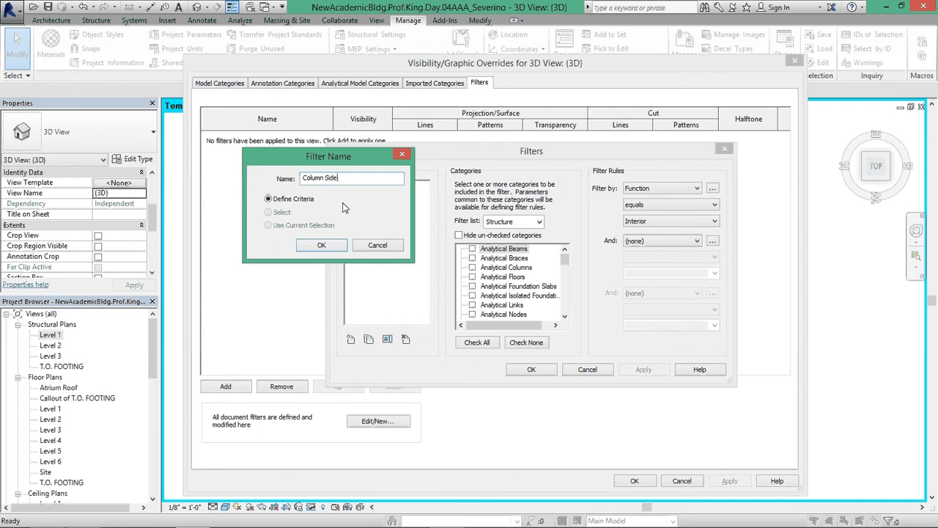
double_click(331, 178)
key("ctrl+x")
type("xxx")
key("Home")
key("ctrl+v")
key("BackSpace")
key("BackSpace")
key("BackSpace")
key("BackSpace")
left_click(321, 245)
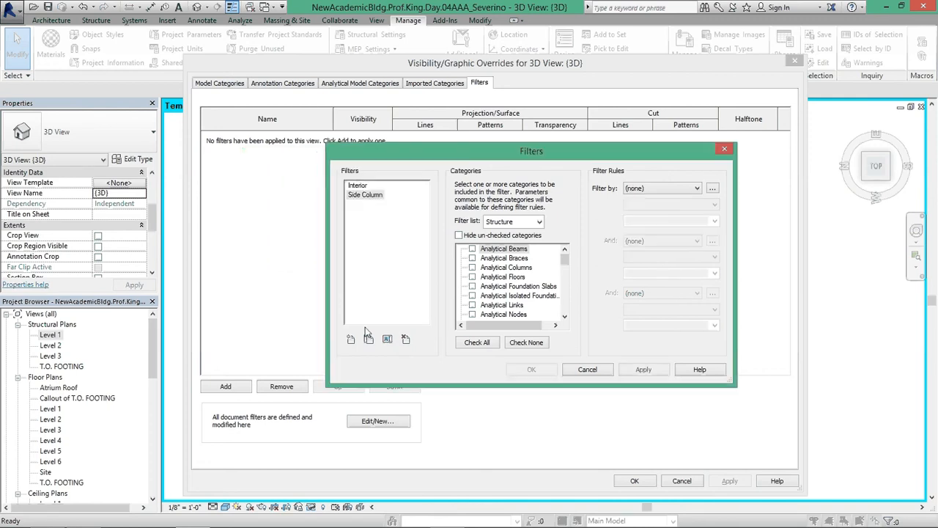
Limit the Side Column filter to Structural Columns with the rule Column Organization equals Side
left_click_drag(564, 259, 561, 288)
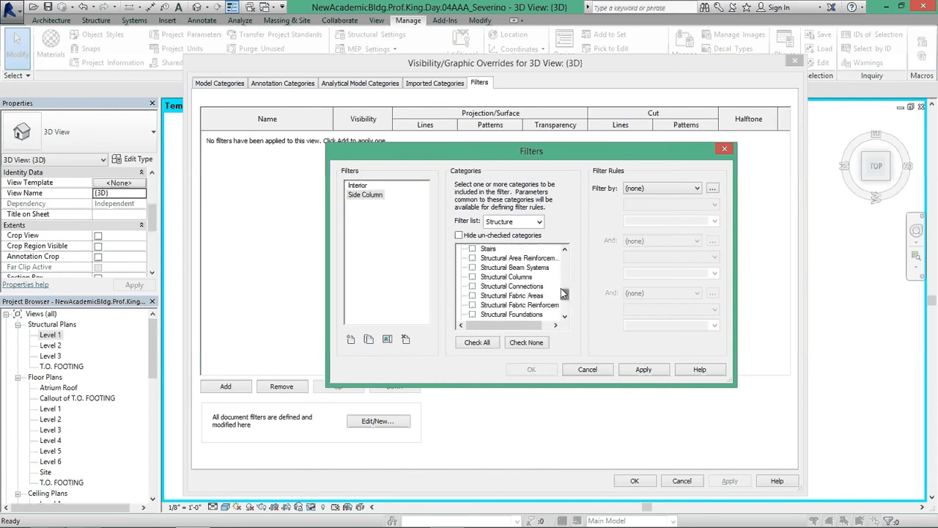
left_click(472, 277)
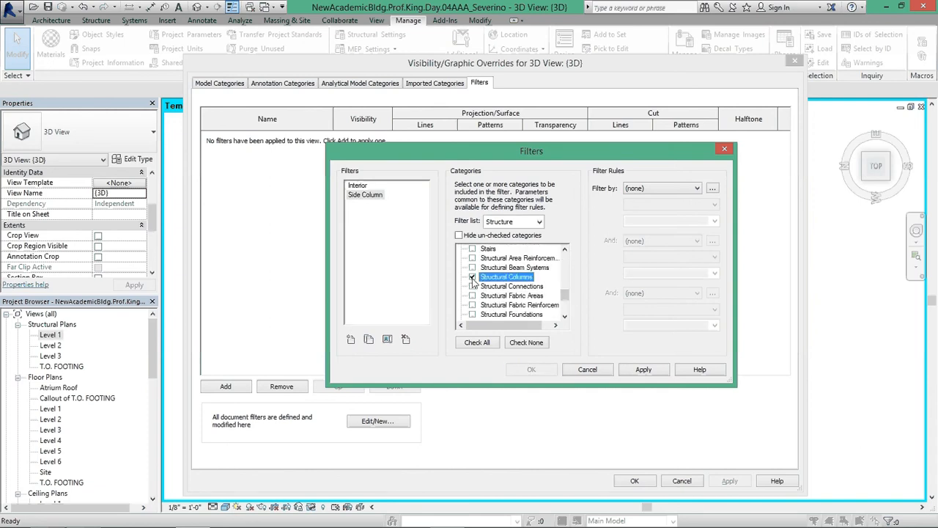
left_click(668, 188)
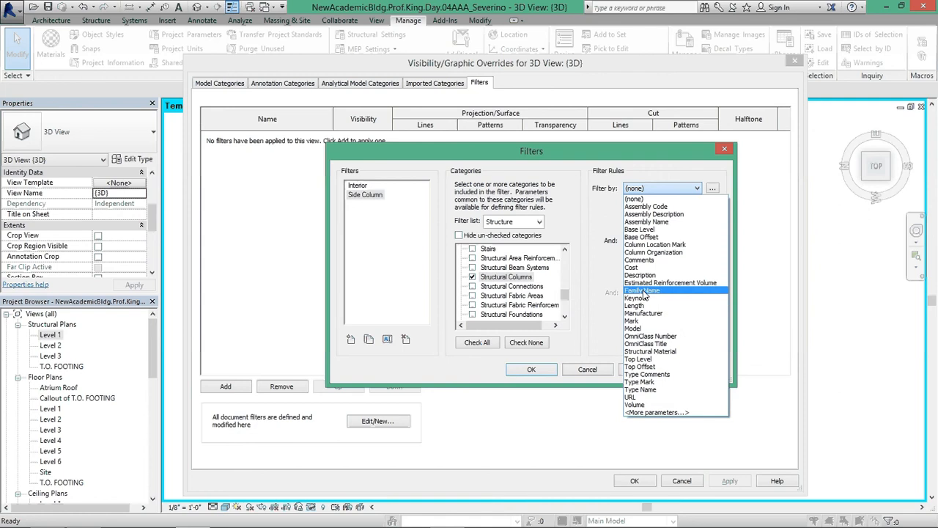
left_click(642, 253)
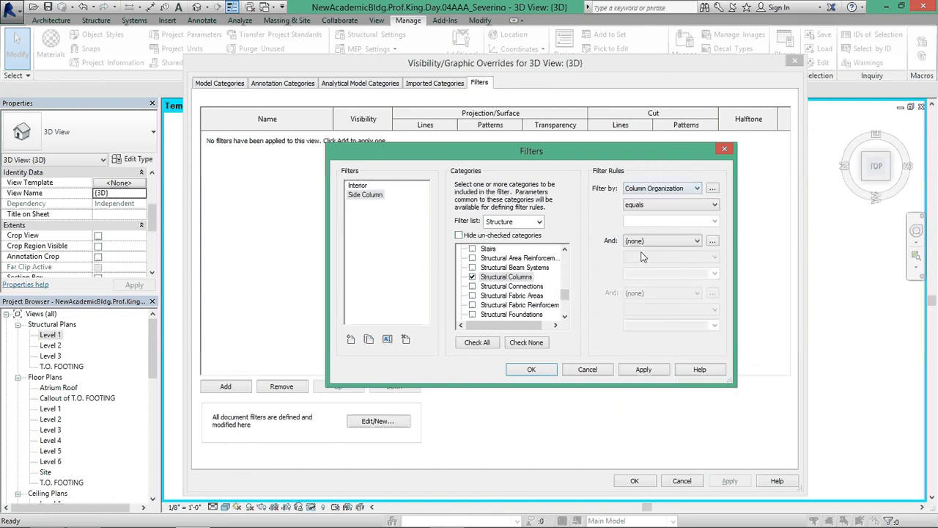
left_click(654, 205)
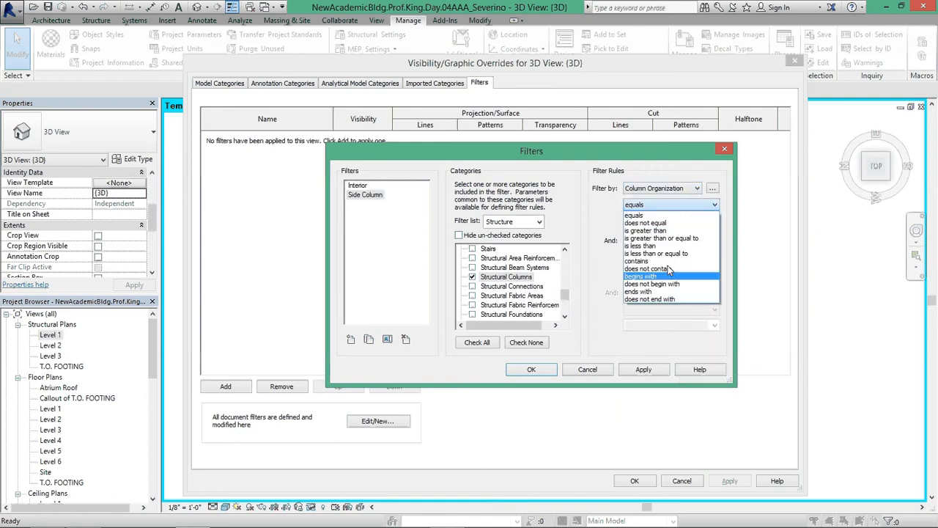
left_click(652, 217)
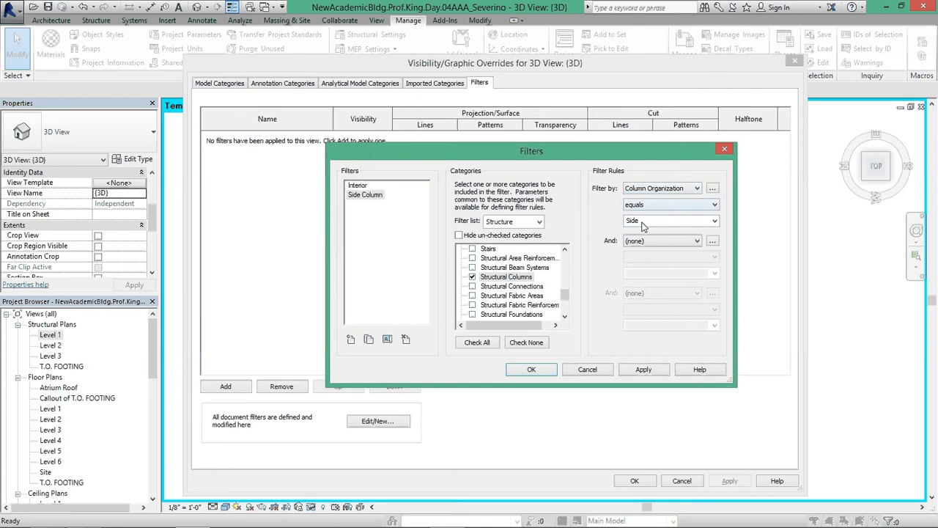
left_click(531, 370)
Add the Side Column filter to the 3D view's filter overrides
left_click(248, 387)
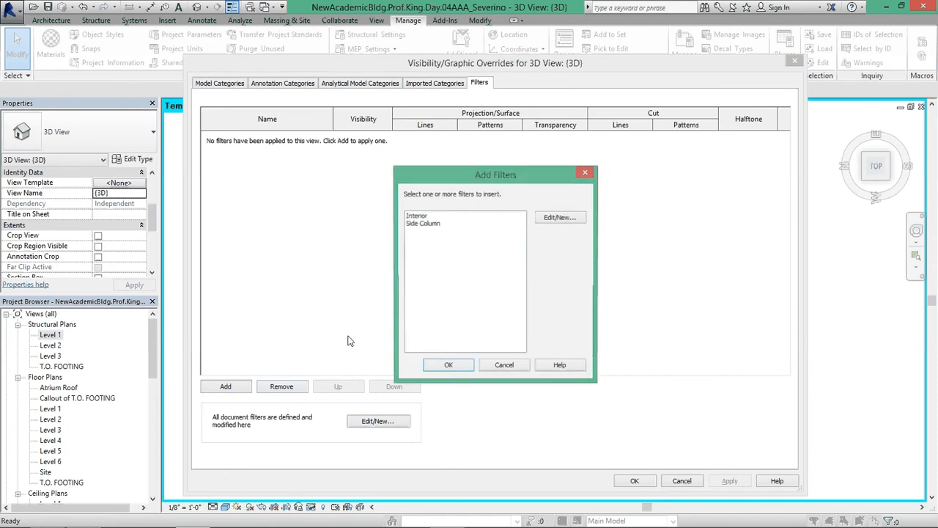
left_click(421, 223)
left_click(449, 365)
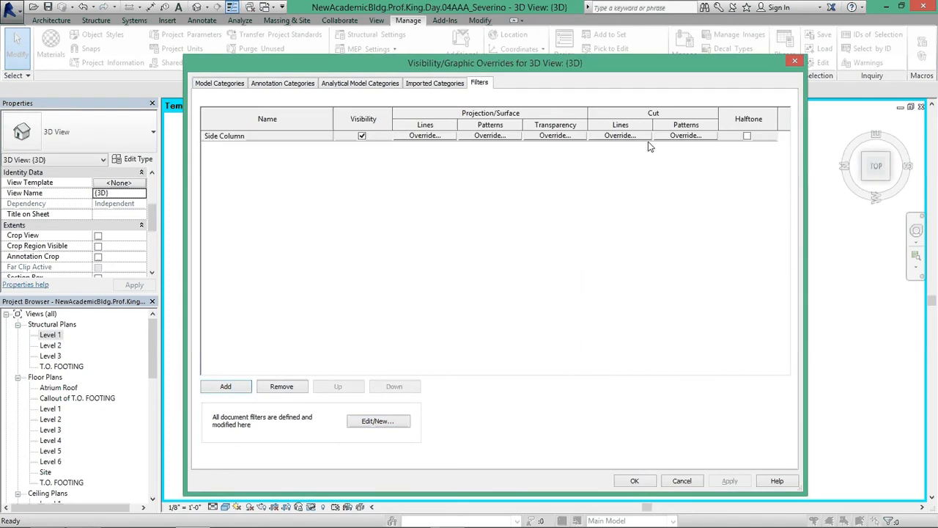
Duplicate the Side Column filter definition and rename the copy Centre Column
left_click(378, 421)
right_click(365, 195)
left_click(381, 208)
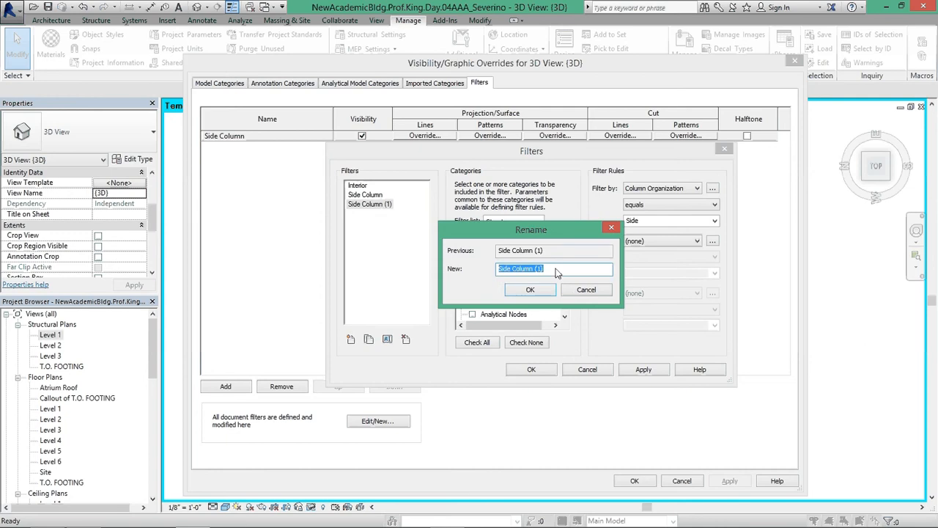
left_click(558, 269)
left_click_drag(512, 270, 483, 274)
type("Centre")
left_click(538, 291)
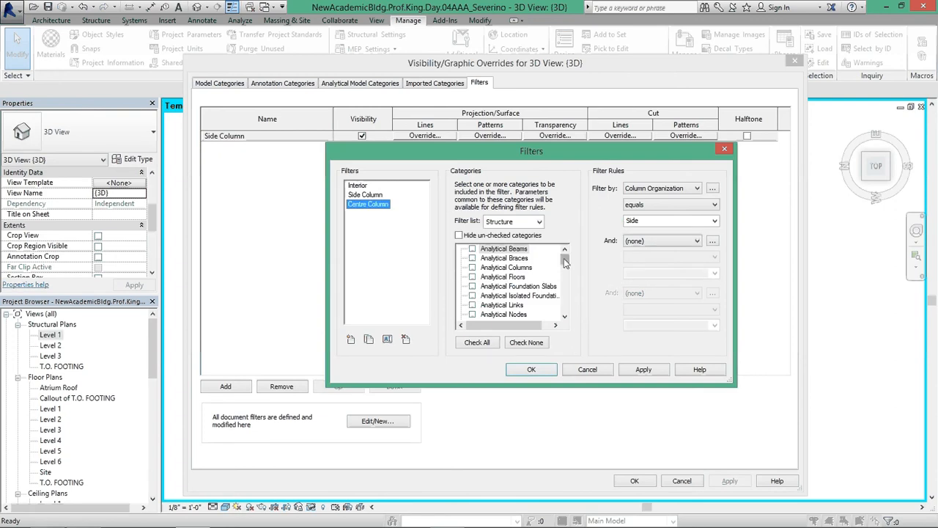
Change the Centre Column filter's Column Organization rule value to Centre and save the filter definitions
left_click_drag(564, 261, 566, 297)
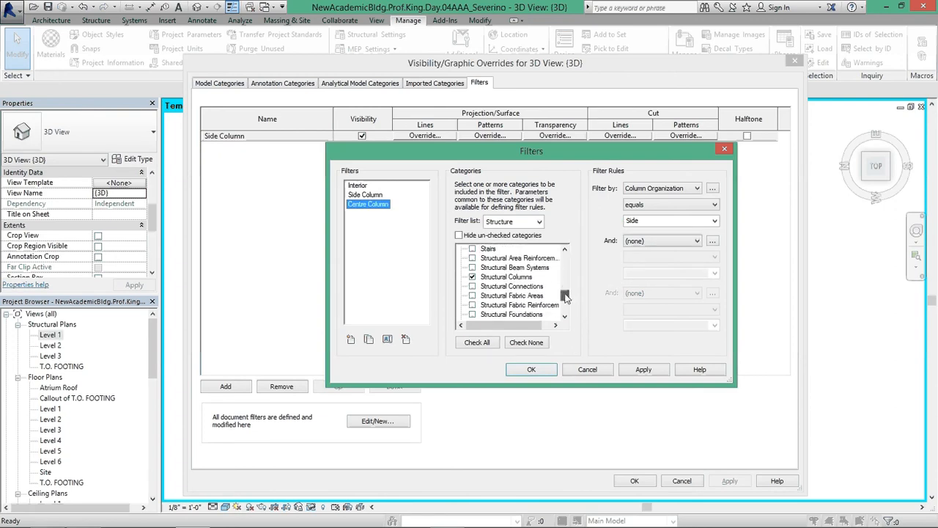
left_click(655, 223)
type("Ce")
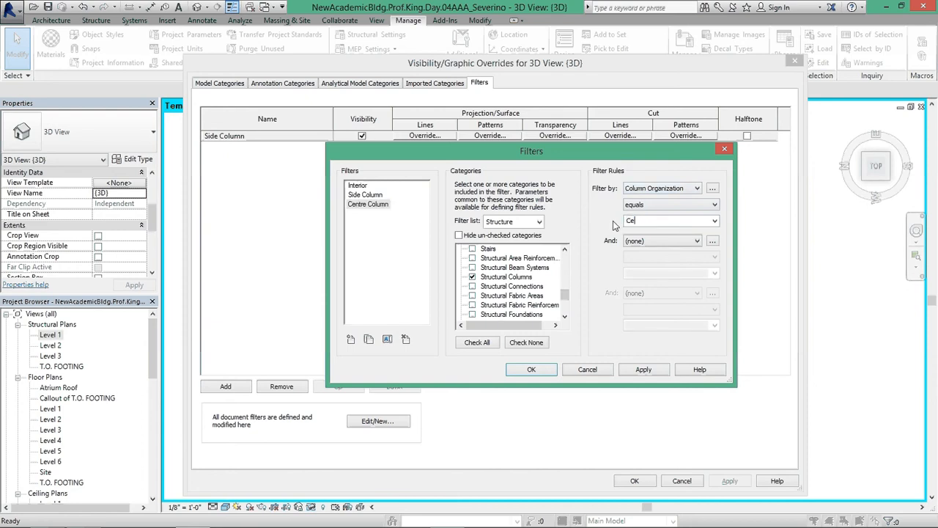
type("ntre")
left_click(532, 369)
Add the Centre Column filter to the 3D view and apply the overrides
left_click(225, 386)
left_click(418, 216)
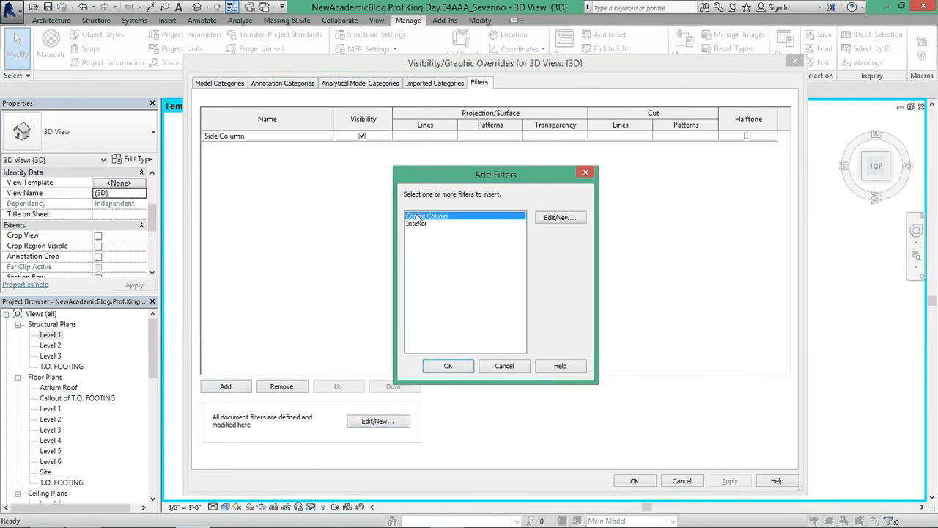
left_click(448, 366)
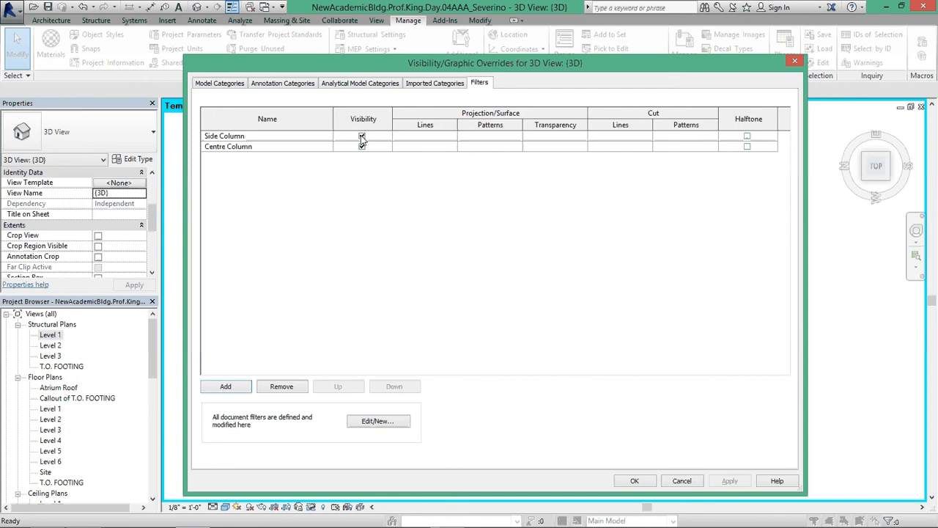
left_click(635, 481)
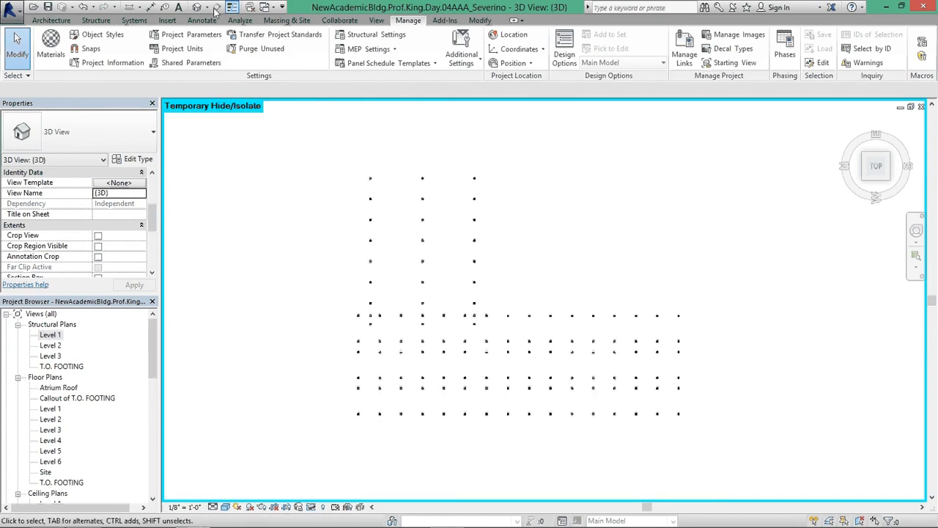
Turn off the Side Column filter's visibility in the 3D view and inspect the centre columns from an angle
left_click_drag(874, 165, 795, 209)
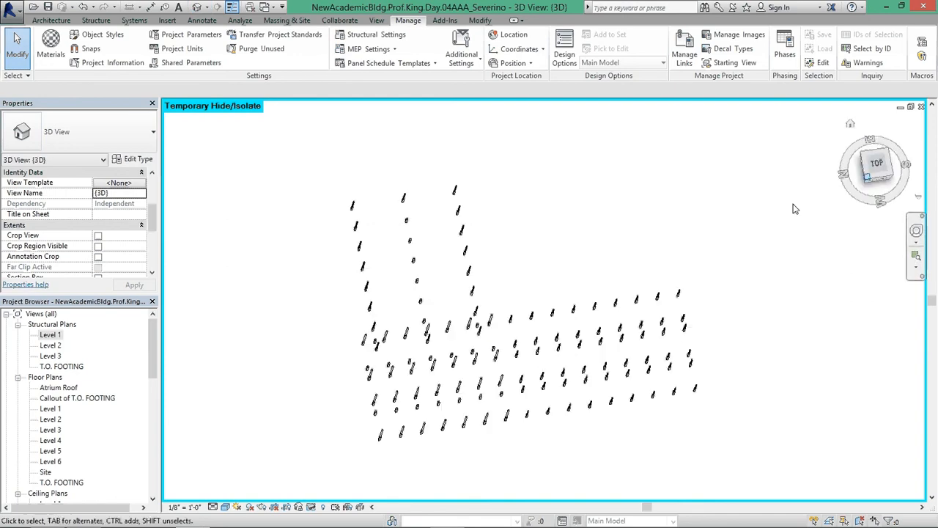
middle_click_drag(514, 228, 516, 258, "shift")
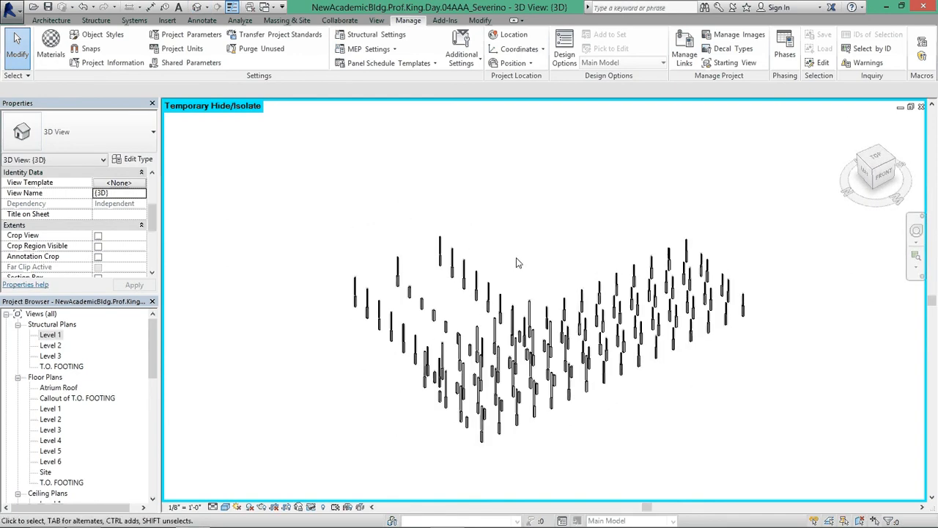
key("v")
key("v")
left_click(480, 83)
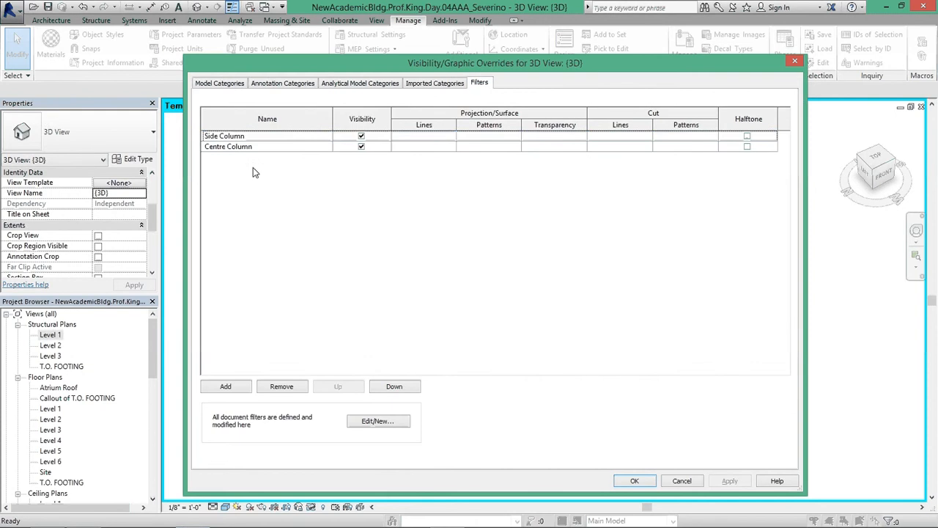
left_click(360, 136)
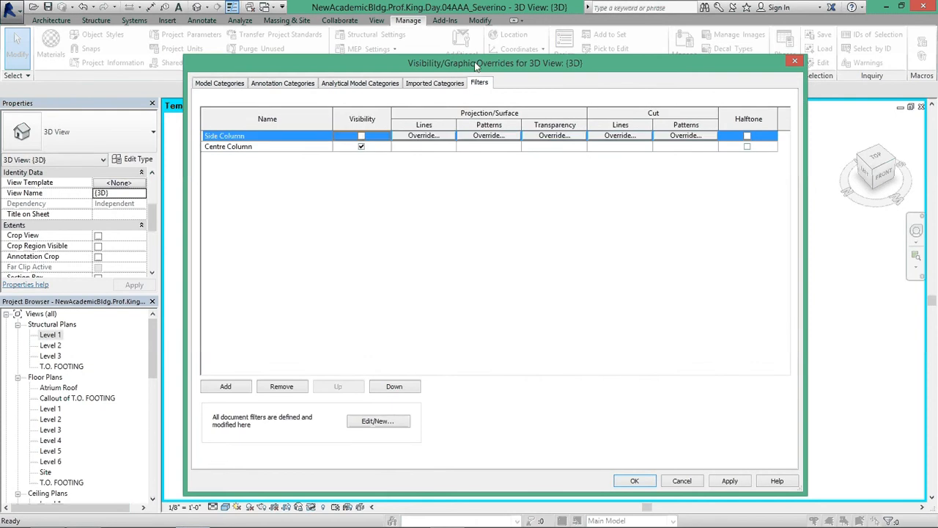
mouse_move(477, 66)
left_mouse_down()
mouse_move(481, 279)
mouse_move(494, 69)
left_mouse_up()
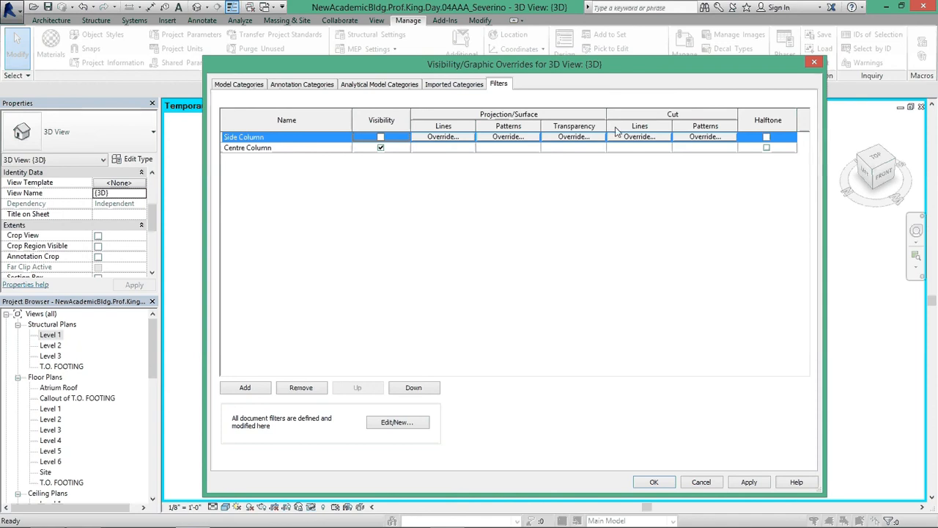
left_click_drag(612, 68, 478, 64)
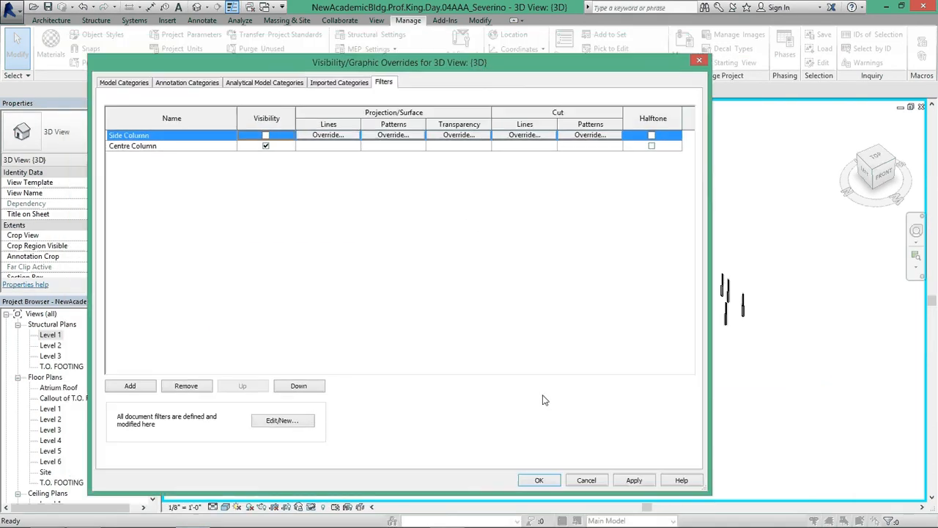
left_click(540, 481)
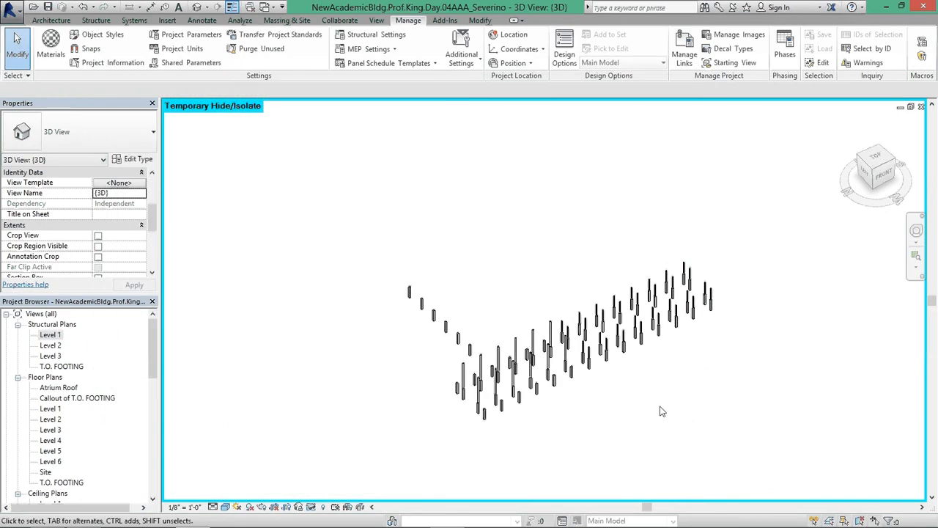
middle_click_drag(617, 385, 576, 335, "shift")
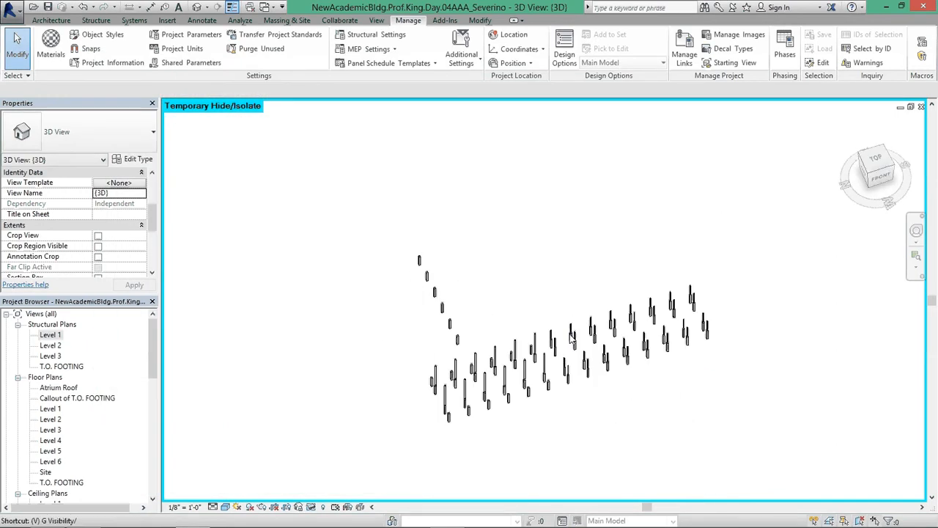
Turn the Side Column filter's visibility back on and turn off the Centre Column filter's visibility in the 3D view
key("g")
left_click(383, 81)
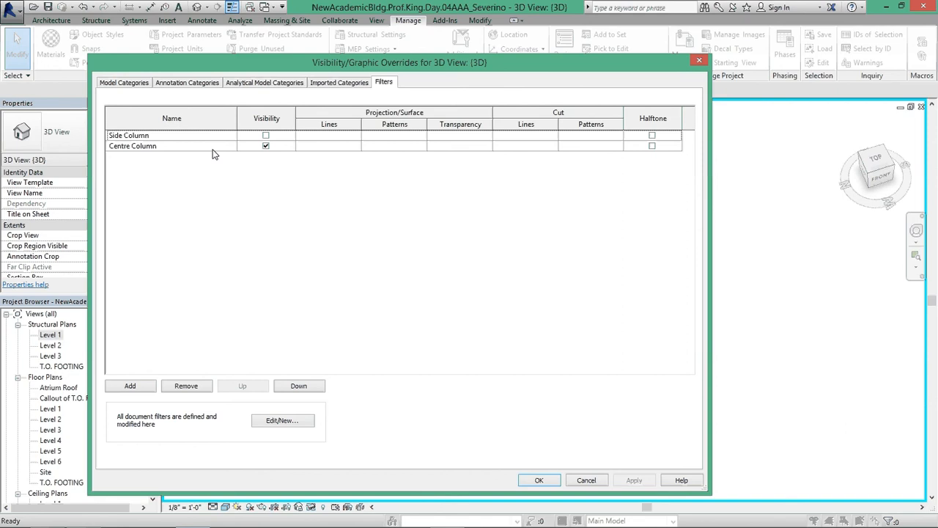
left_click(268, 137)
left_click(267, 145)
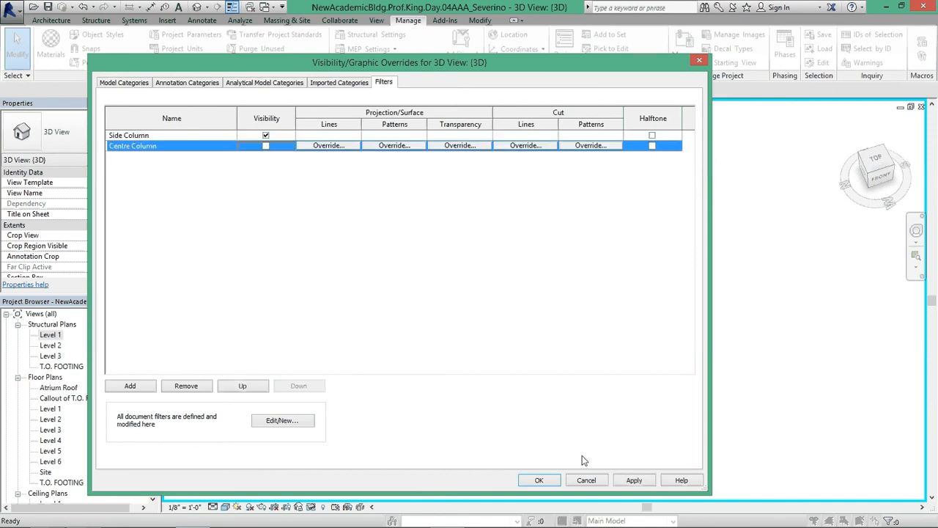
left_click(538, 480)
middle_click_drag(512, 355, 546, 339, "shift")
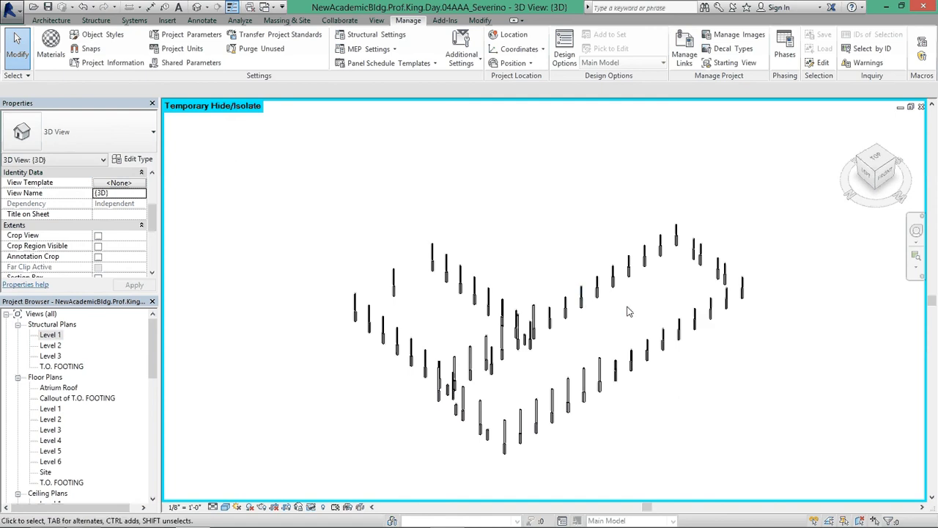
Open the 3D view's filter overrides and select the Side Column filter
key("v")
key("g")
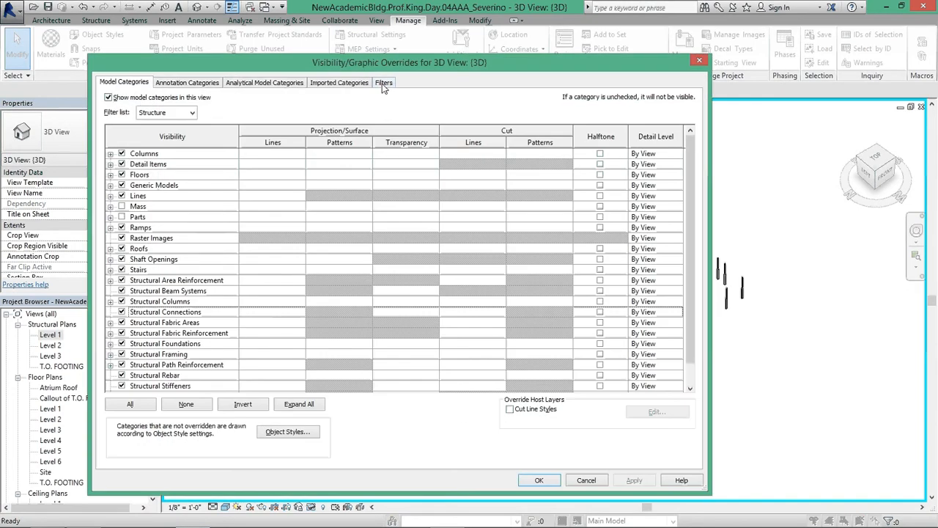
left_click(383, 83)
left_click(149, 140)
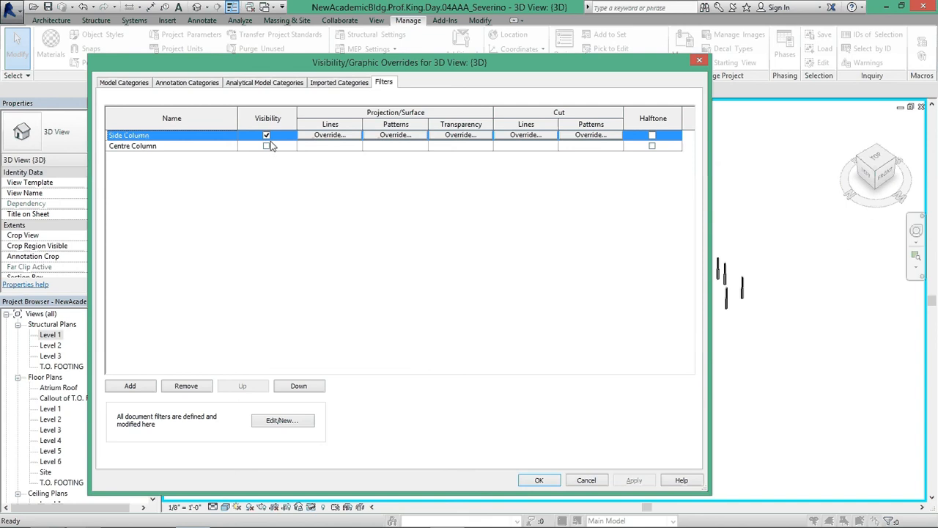
left_click(527, 135)
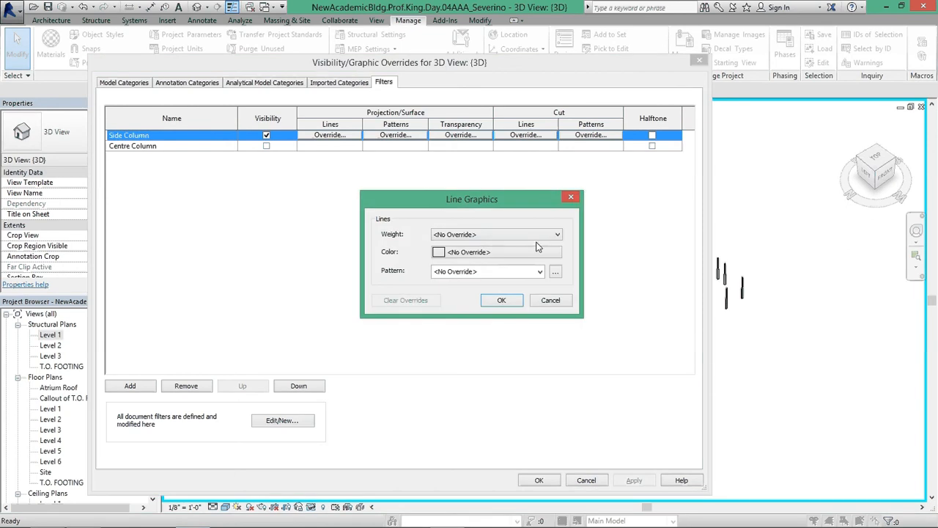
left_click(482, 252)
left_click(365, 266)
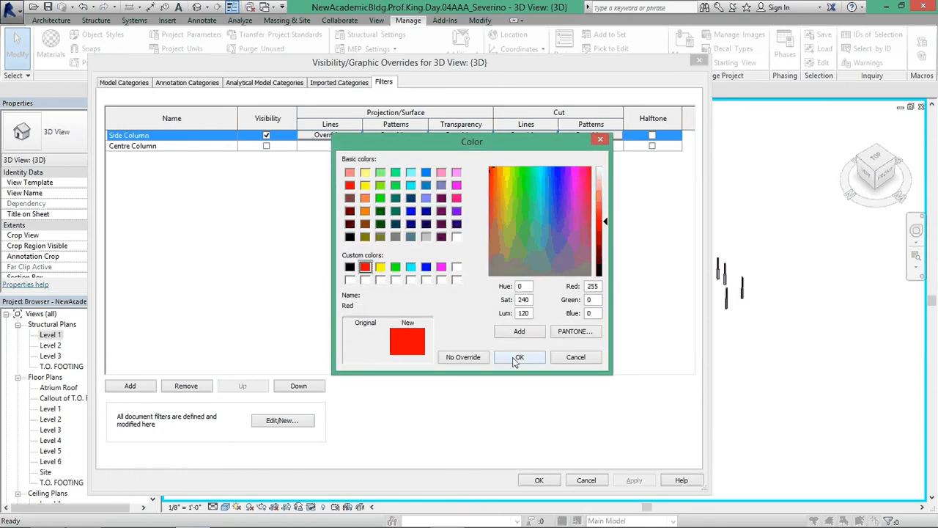
left_click(575, 357)
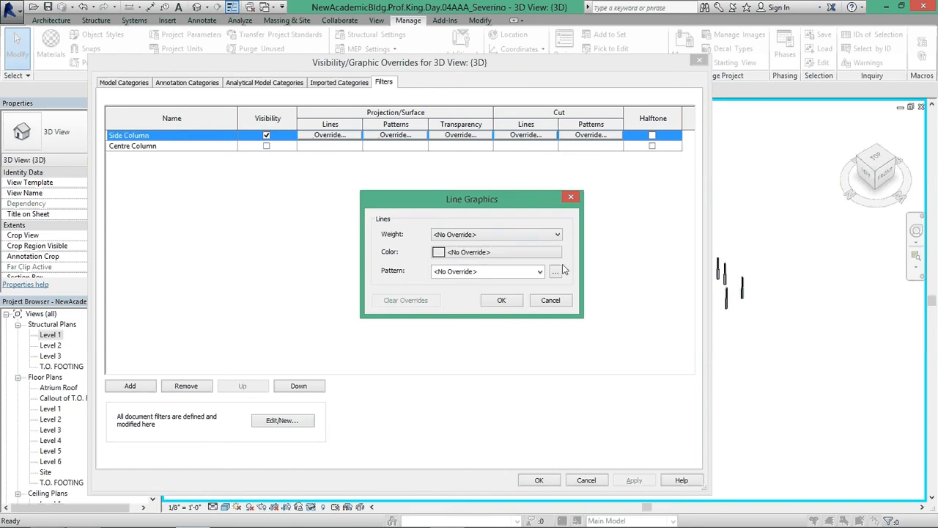
left_click(571, 198)
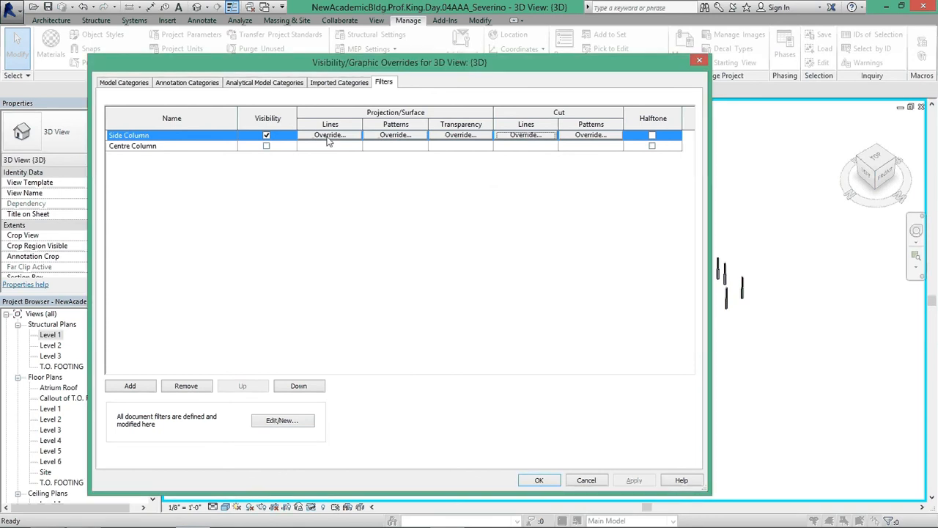
Override the Side Column filter's projection surface pattern with a red solid fill
left_click(396, 136)
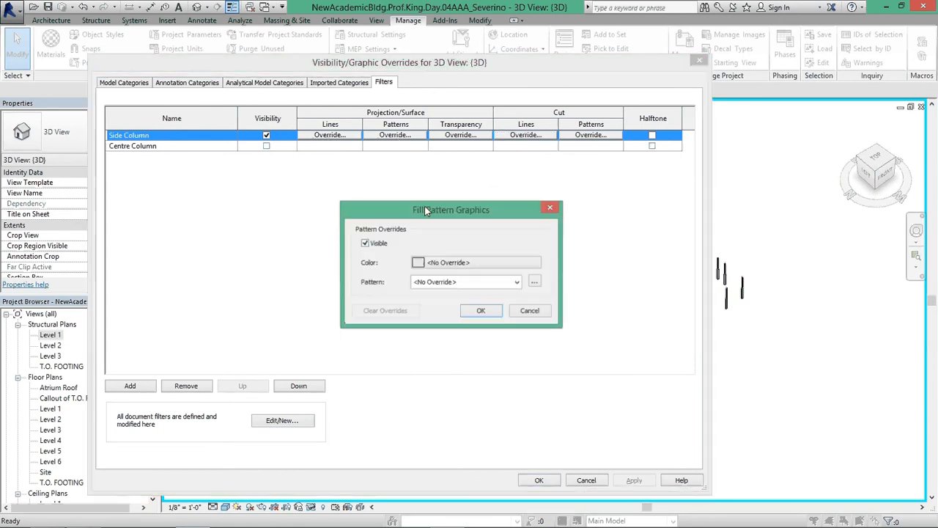
left_click(440, 262)
left_click(332, 275)
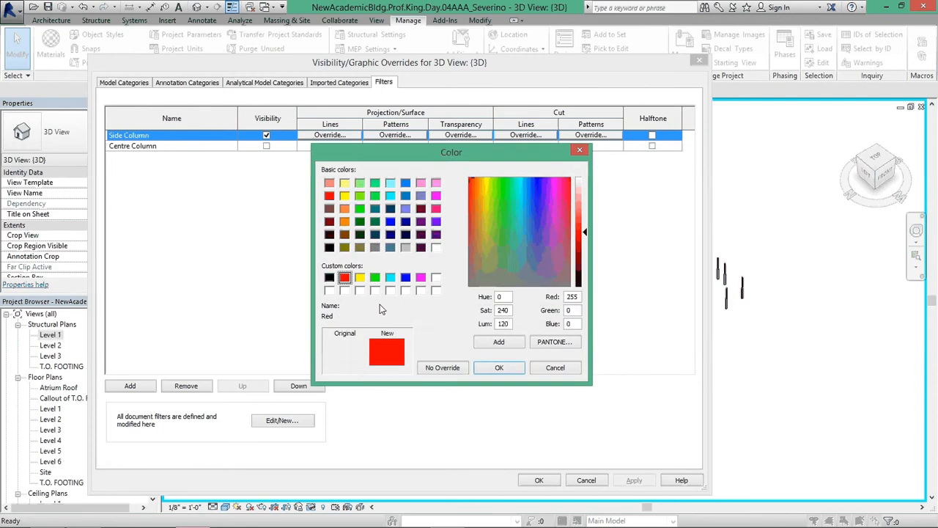
left_click(486, 371)
left_click(461, 283)
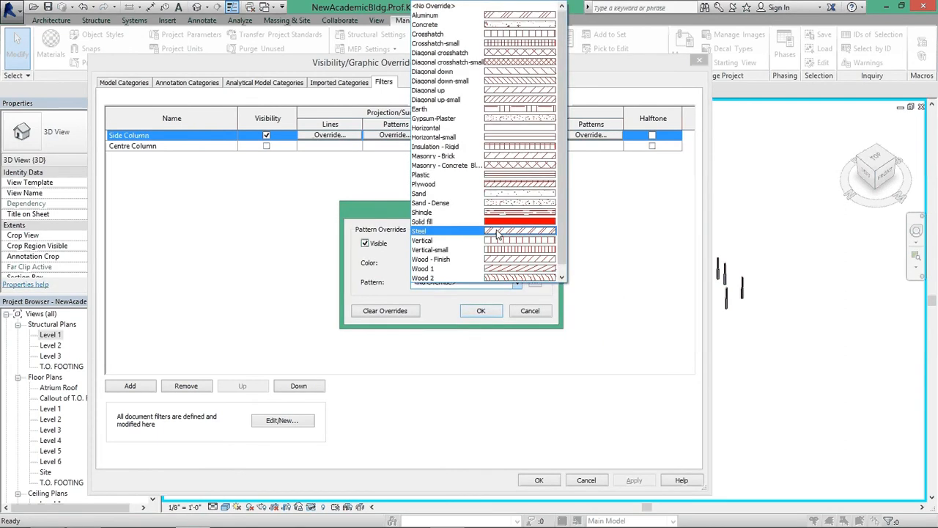
left_click(480, 232)
left_click(481, 311)
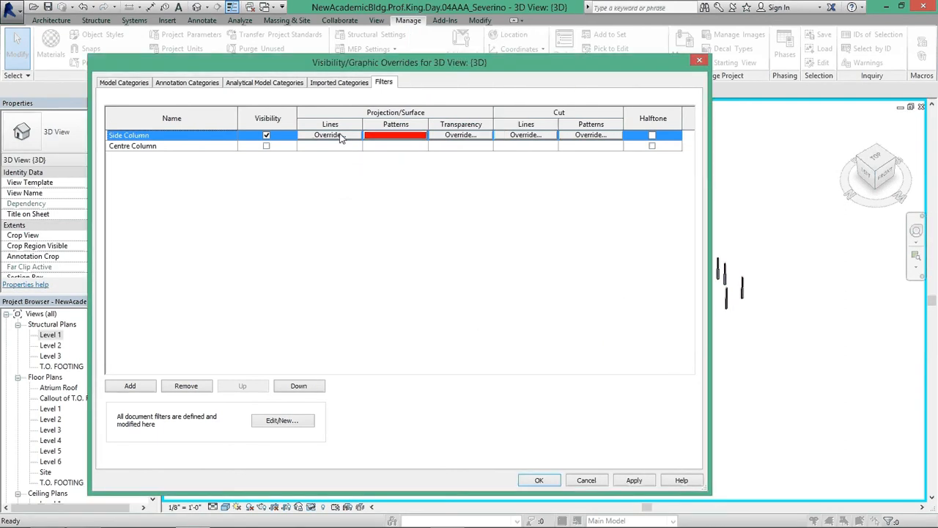
Override the Side Column filter's projection lines with red and apply the overrides to the 3D view
left_click(330, 135)
left_click(463, 252)
left_click(367, 267)
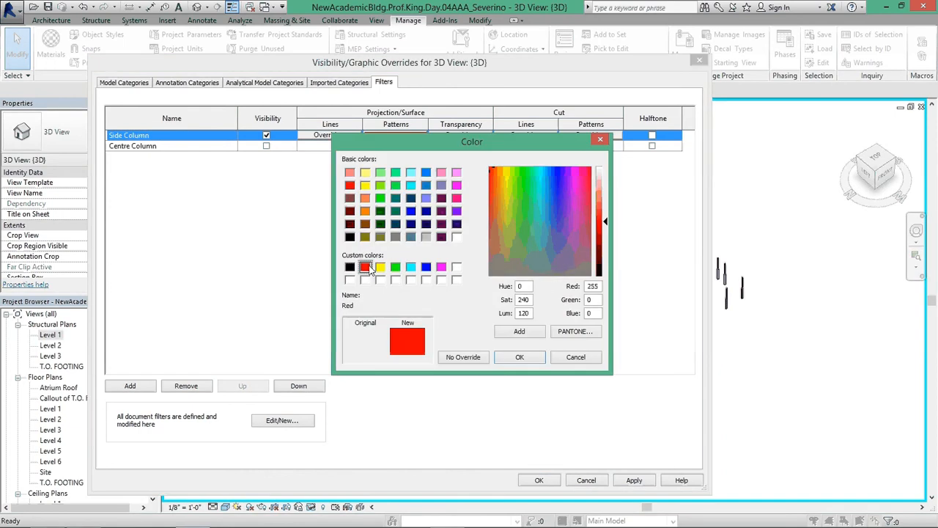
left_click(517, 357)
left_click(469, 278)
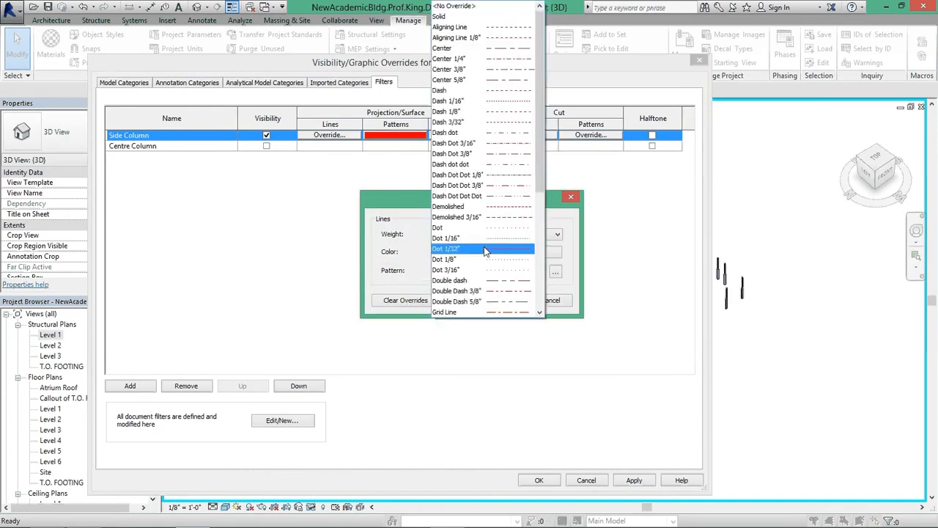
left_click(513, 279)
left_click(501, 300)
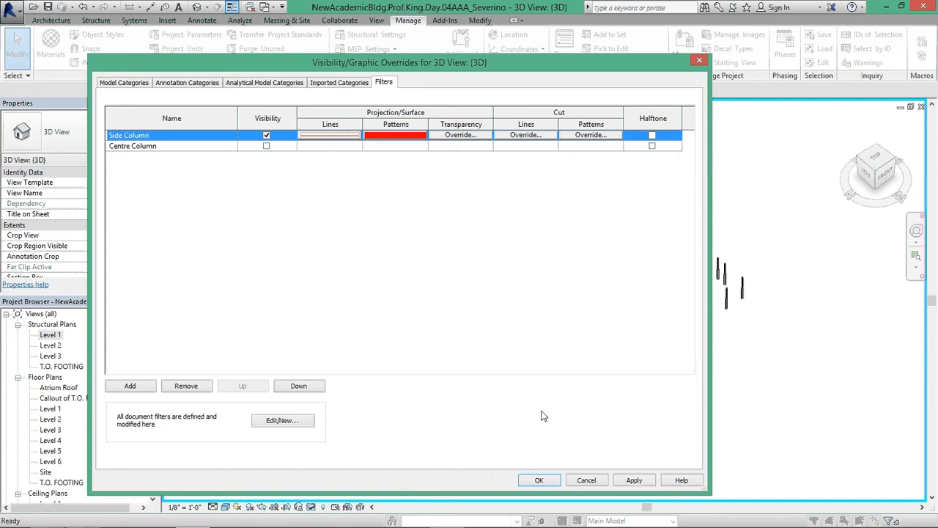
left_click(538, 480)
Turn the Centre Column filter's visibility back on in the 3D view's filter overrides
scroll(415, 313, "up", 11)
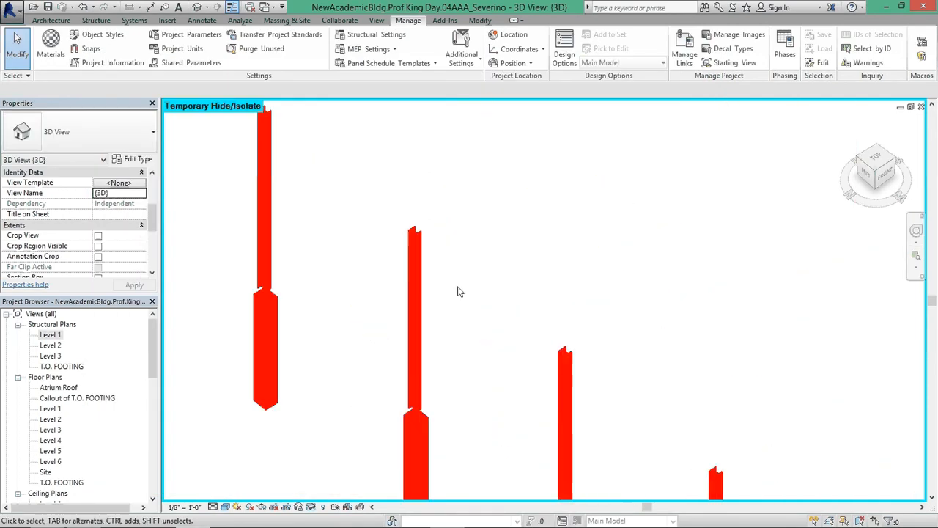
scroll(419, 245, "down", 2)
middle_click_drag(419, 243, 428, 185)
scroll(429, 389, "down", 1)
scroll(478, 314, "down", 6)
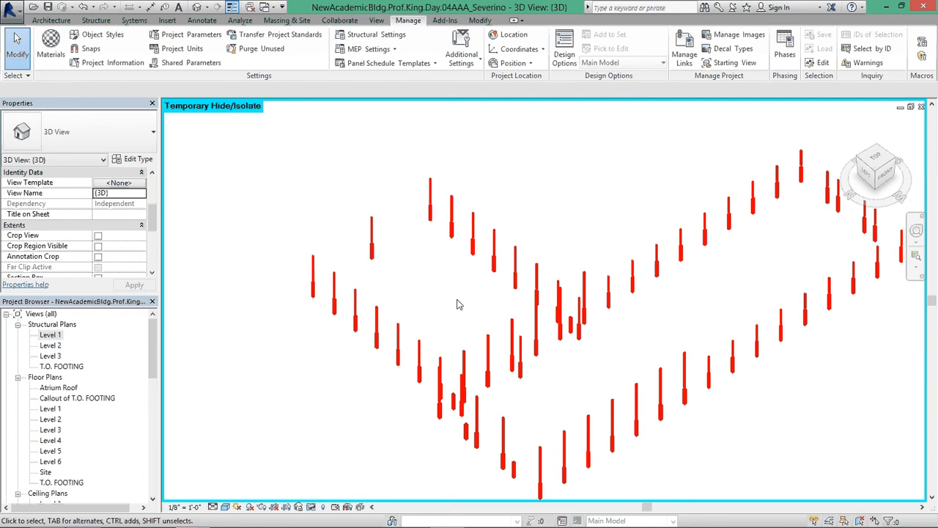
middle_click_drag(456, 304, 415, 284)
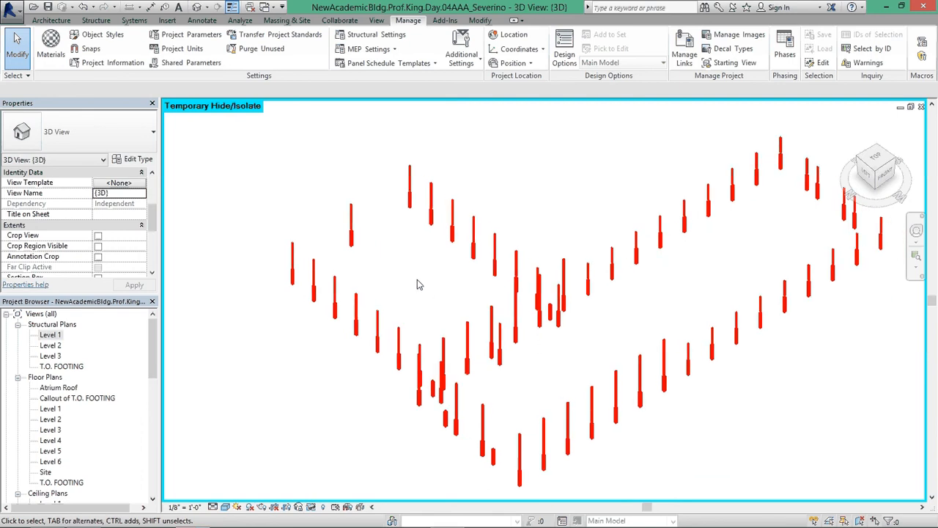
key("v")
key("g")
left_click(383, 82)
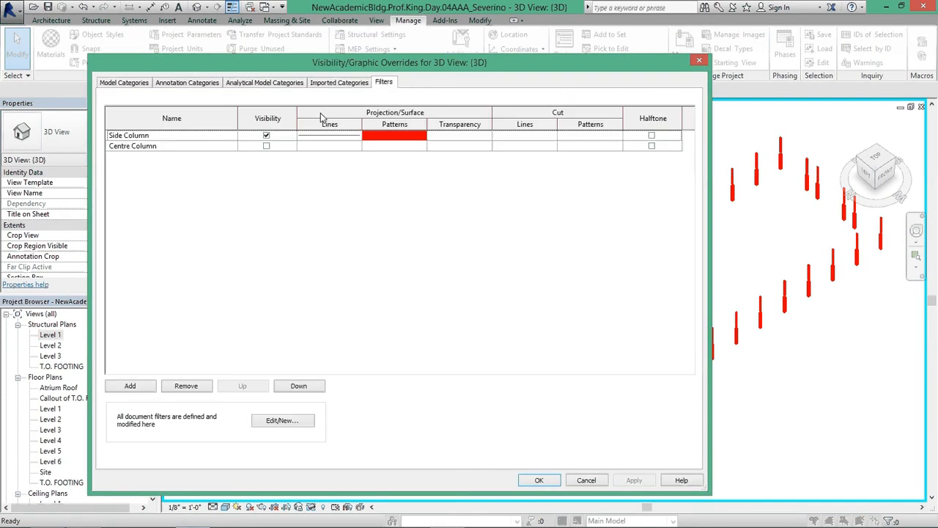
left_click(267, 146)
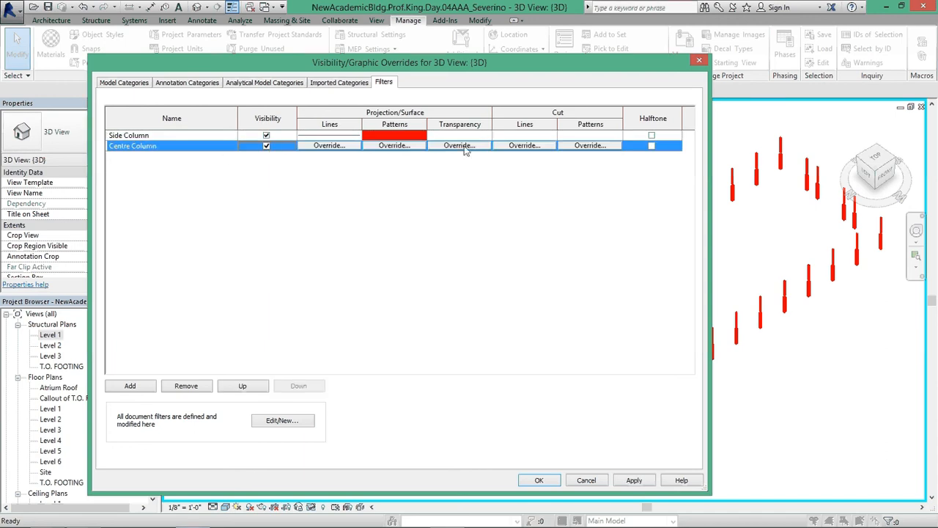
Override the Centre Column filter's projection surface pattern colour with cyan, leaving the pattern type at No Override
left_click(394, 146)
left_click(457, 271)
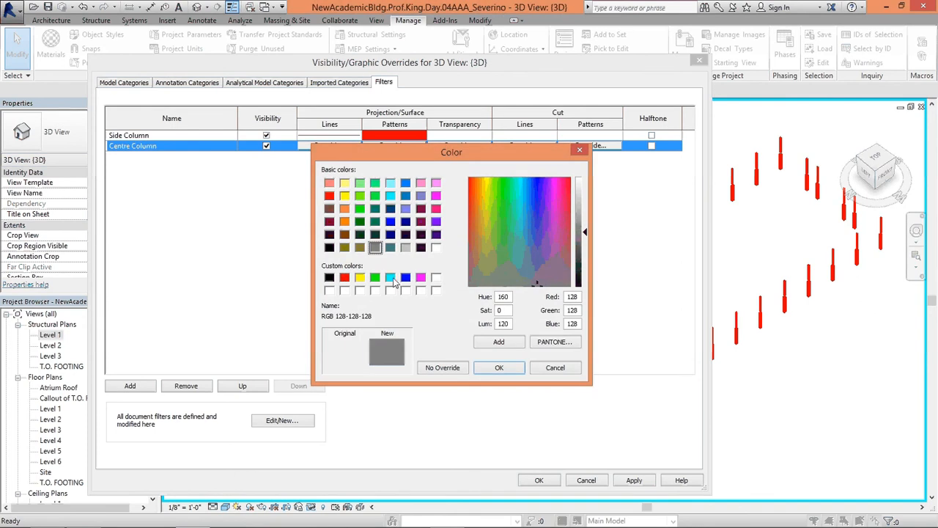
left_click(390, 277)
left_click(498, 368)
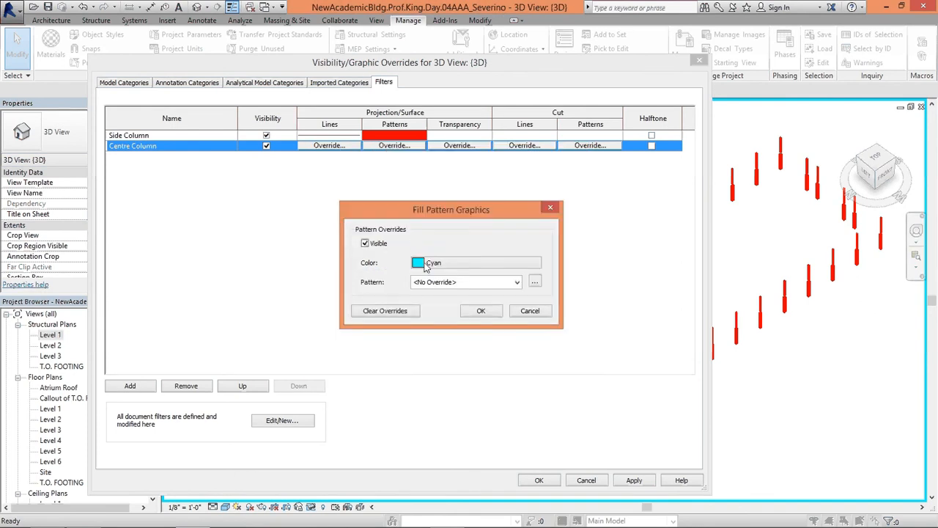
left_click(480, 312)
Override the Centre Column filter's projection line colour with cyan and apply the overrides to the 3D view
left_click(330, 145)
left_click(484, 252)
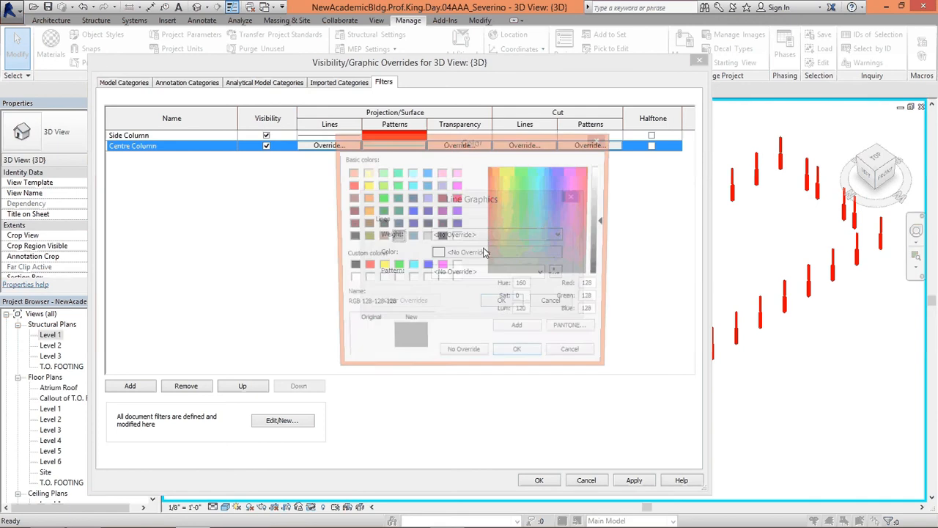
left_click(414, 264)
left_click(517, 349)
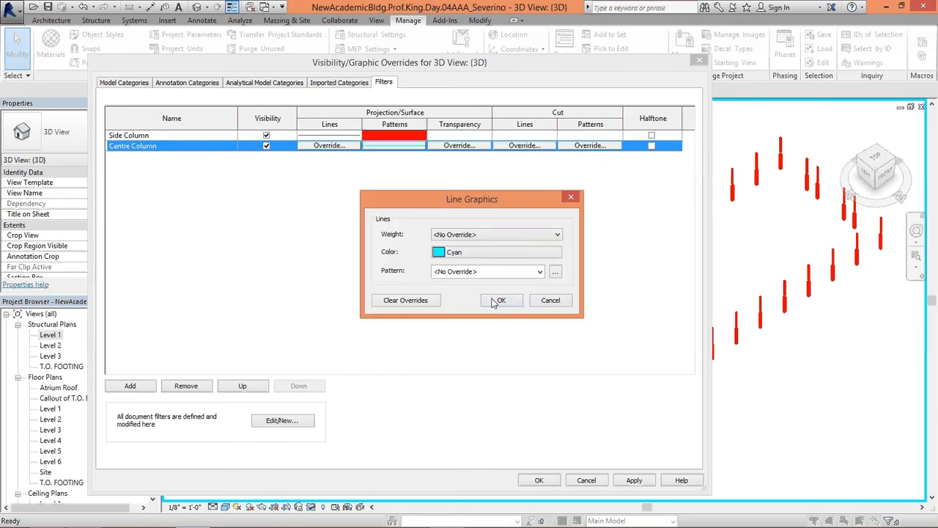
left_click(498, 300)
left_click(541, 481)
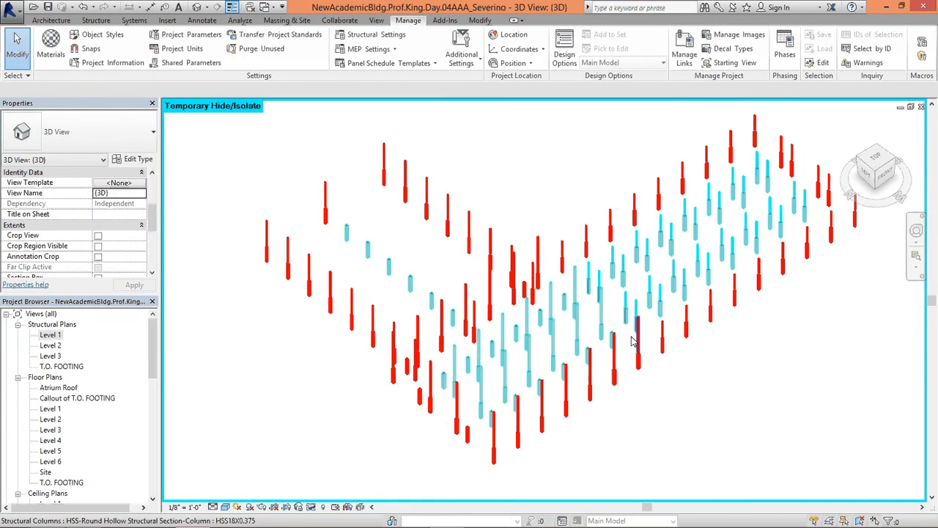
Reopen the 3D view's filter overrides and clear the Side Column filter's projection line overrides
scroll(582, 349, "up", 5)
scroll(579, 347, "down", 4)
key("v")
key("g")
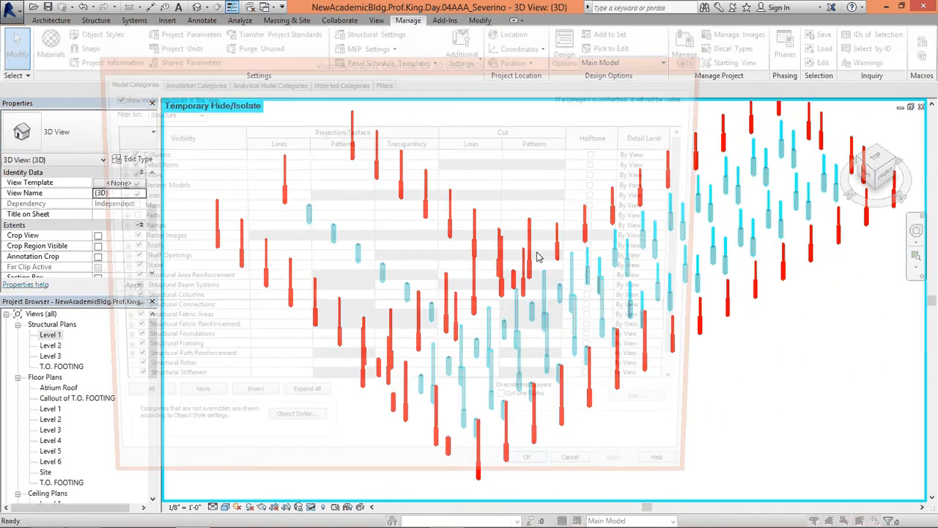
left_click(386, 83)
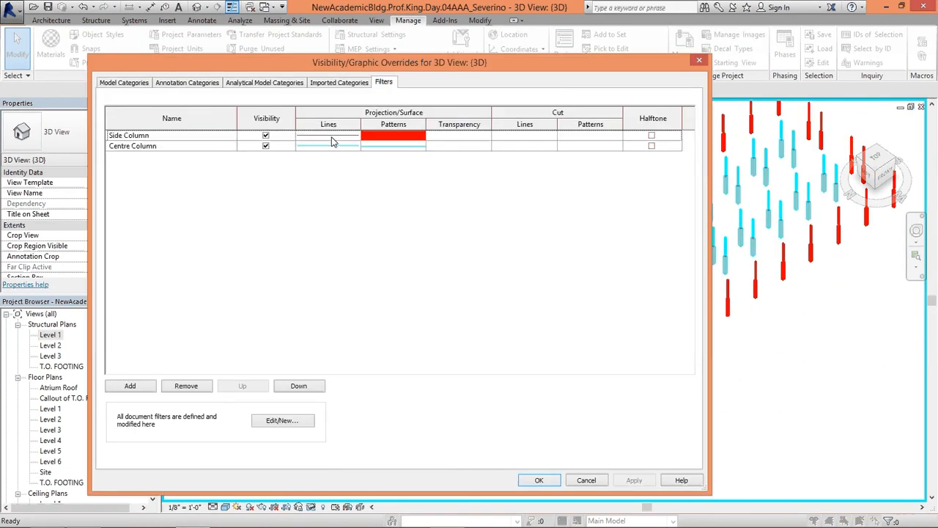
left_click(331, 138)
left_click(329, 134)
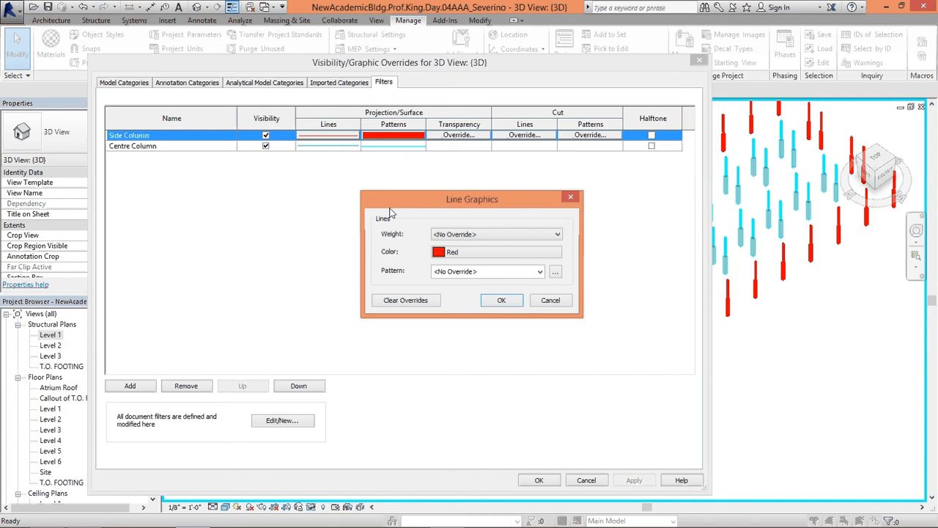
left_click(479, 271)
left_click(551, 199)
left_click(407, 301)
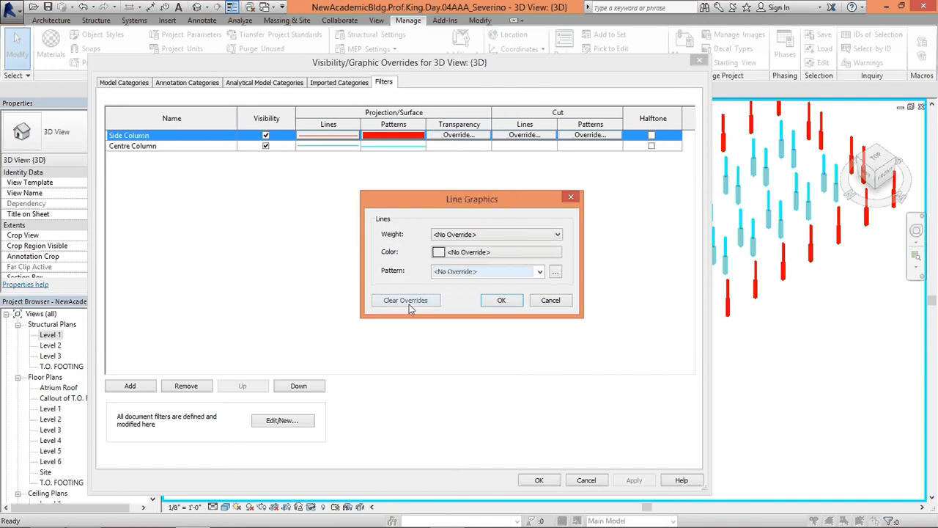
left_click(510, 308)
Clear the Side Column filter's projection surface pattern overrides
left_click(394, 135)
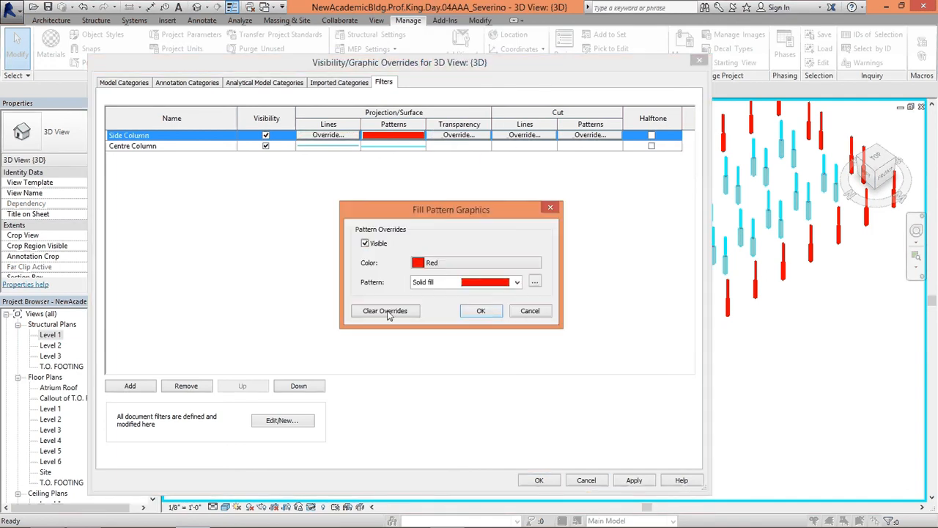
left_click(385, 311)
left_click(481, 311)
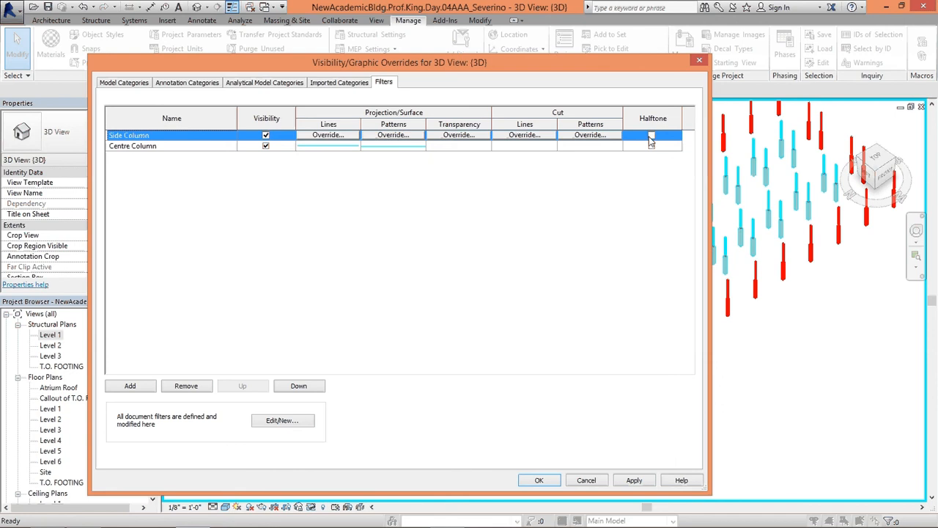
Set the Side Column filter to halftone, apply it to the 3D view and inspect the columns
left_click(652, 136)
left_click(540, 477)
scroll(738, 389, "up", 8)
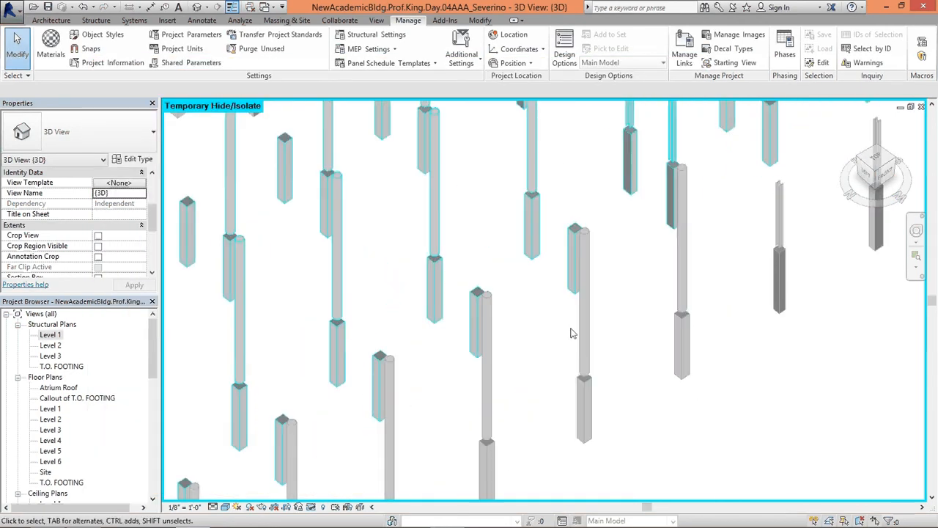
scroll(575, 198, "down", 3)
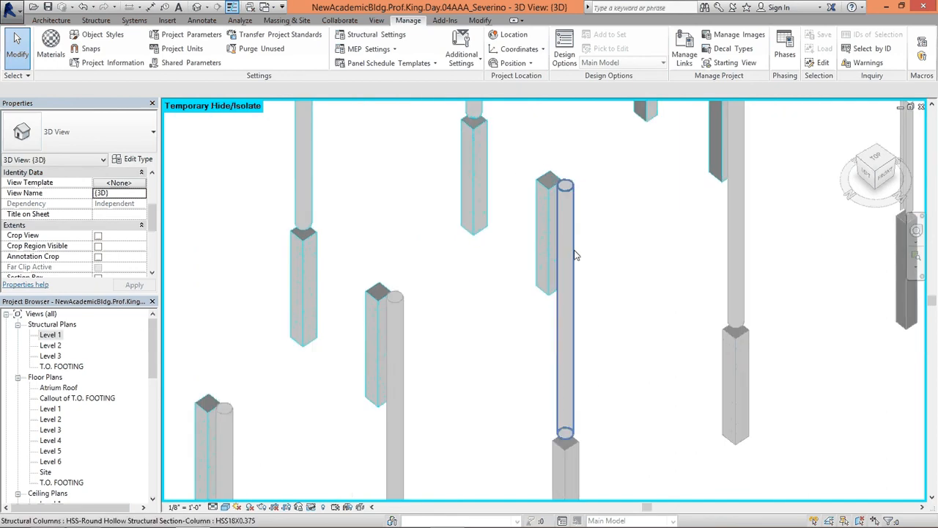
scroll(762, 245, "down", 4)
scroll(710, 199, "down", 2)
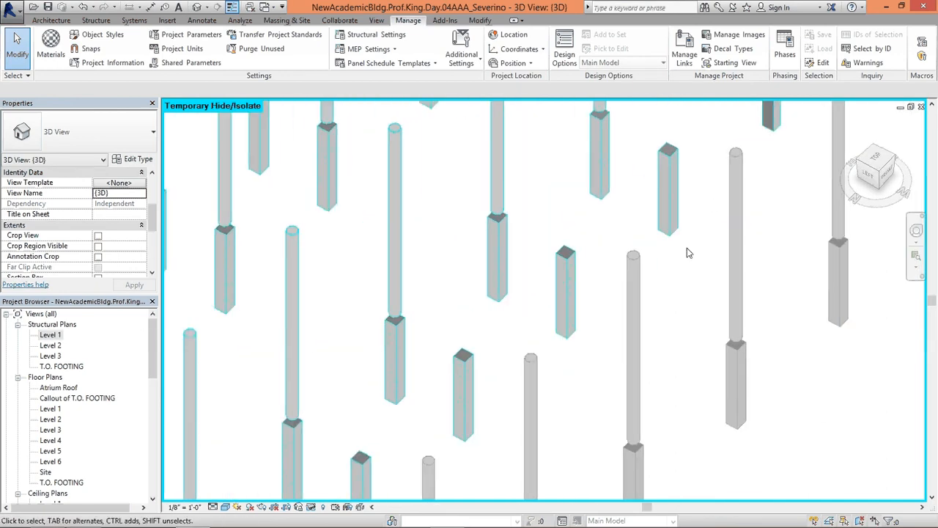
scroll(642, 286, "down", 2)
scroll(642, 285, "down", 6)
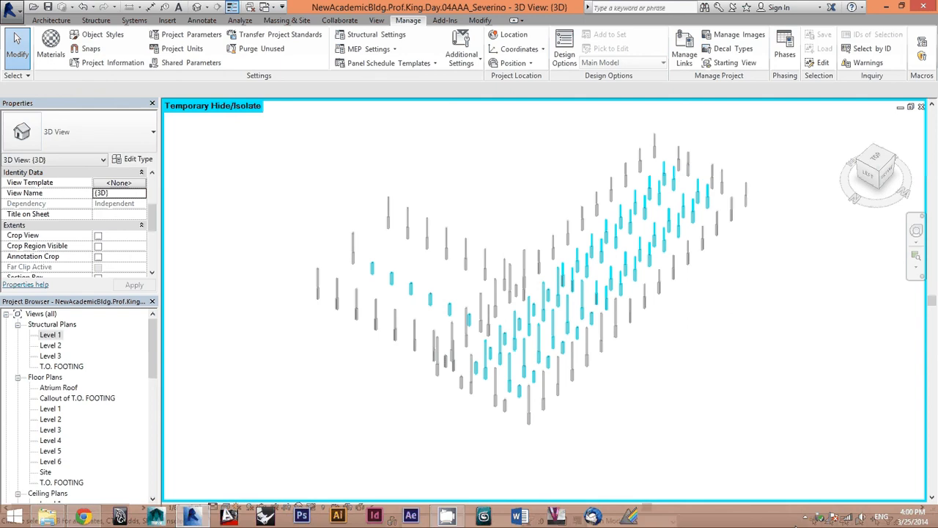
left_click(805, 517)
left_click(775, 419)
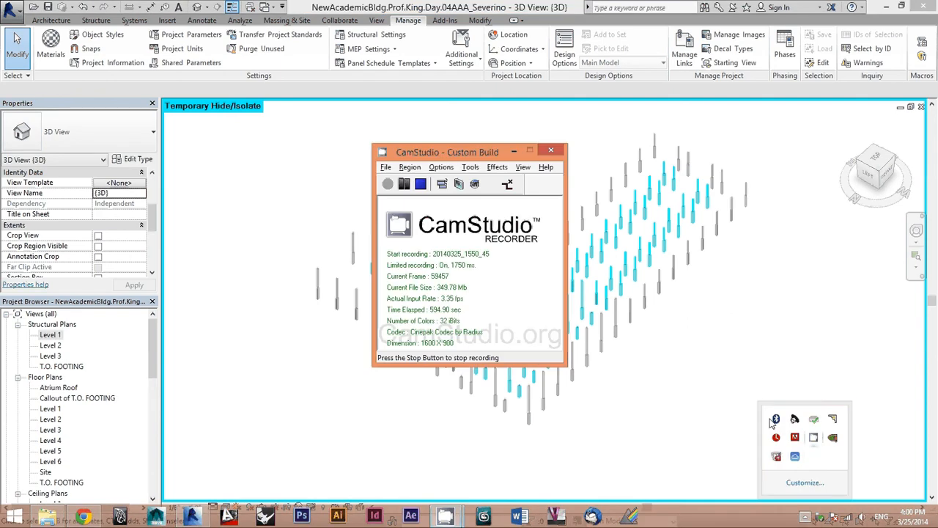